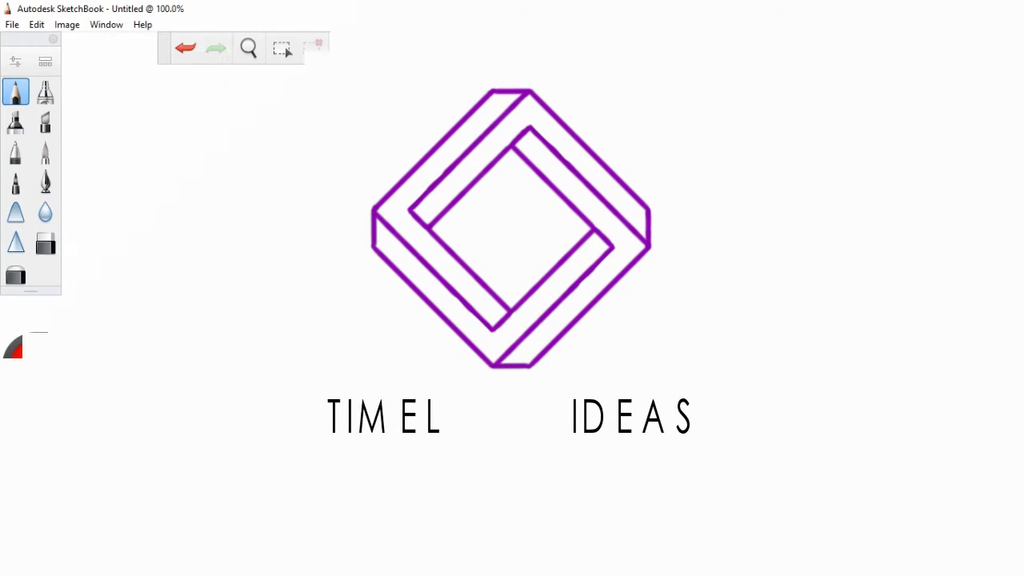
Rule the red bottom and top edges of the rectangle along the straightedge.
{"action": "left_click_drag", "start_coordinate": [304, 486], "coordinate": [737, 485]}
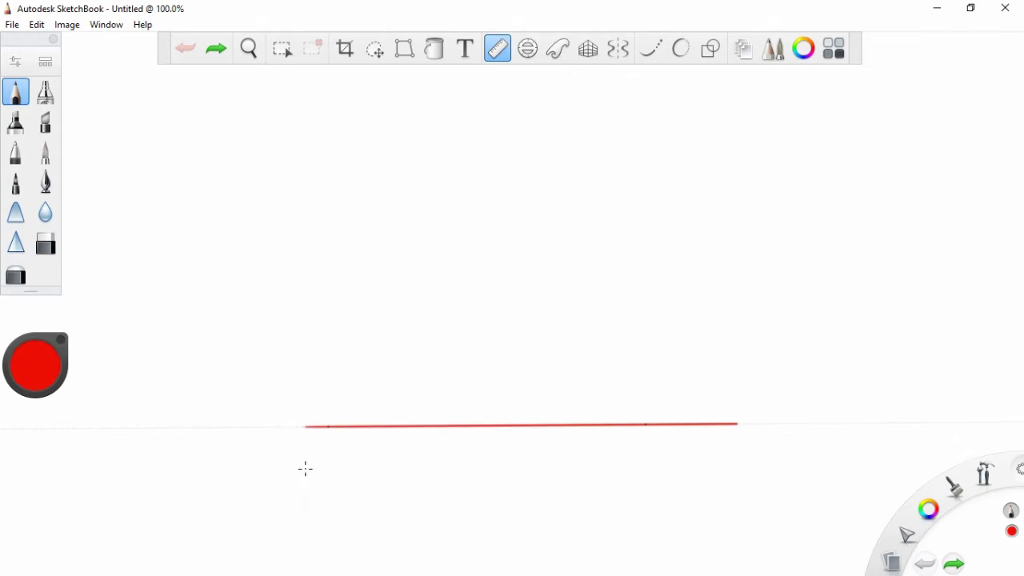
{"action": "mouse_move", "coordinate": [485, 455]}
{"action": "left_mouse_down"}
{"action": "mouse_move", "coordinate": [496, 144]}
{"action": "mouse_move", "coordinate": [510, 136]}
{"action": "left_mouse_up"}
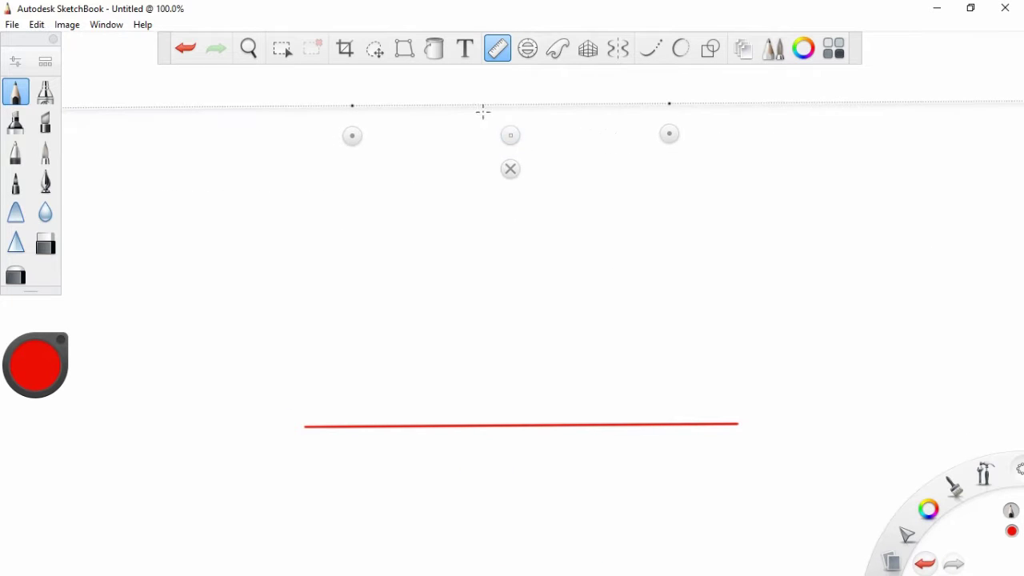
{"action": "left_click_drag", "start_coordinate": [355, 103], "coordinate": [722, 164]}
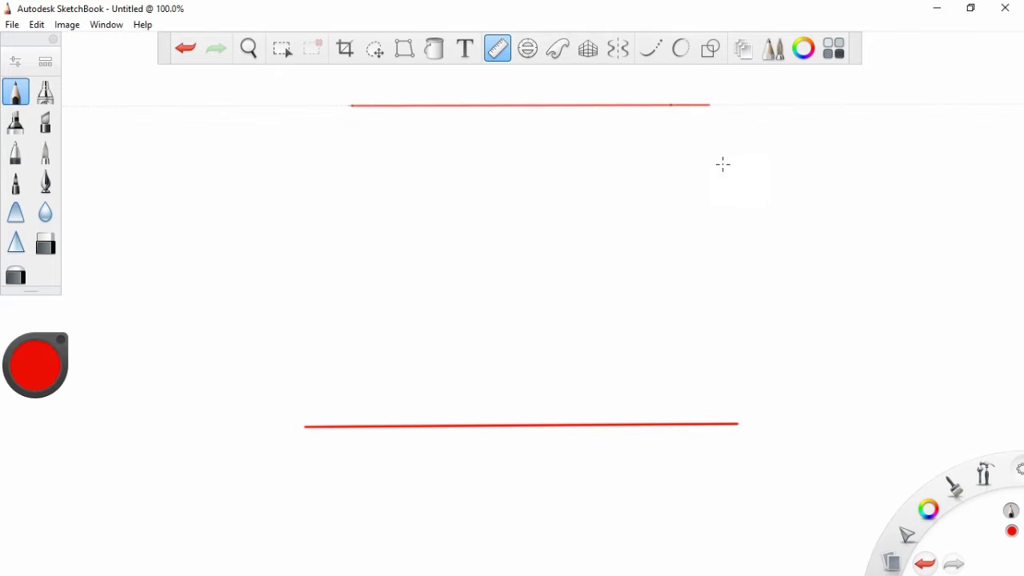
Rule the rectangle's left edge and align the ruler with the right ends, undoing a bad stroke.
{"action": "left_click_drag", "start_coordinate": [654, 163], "coordinate": [304, 456]}
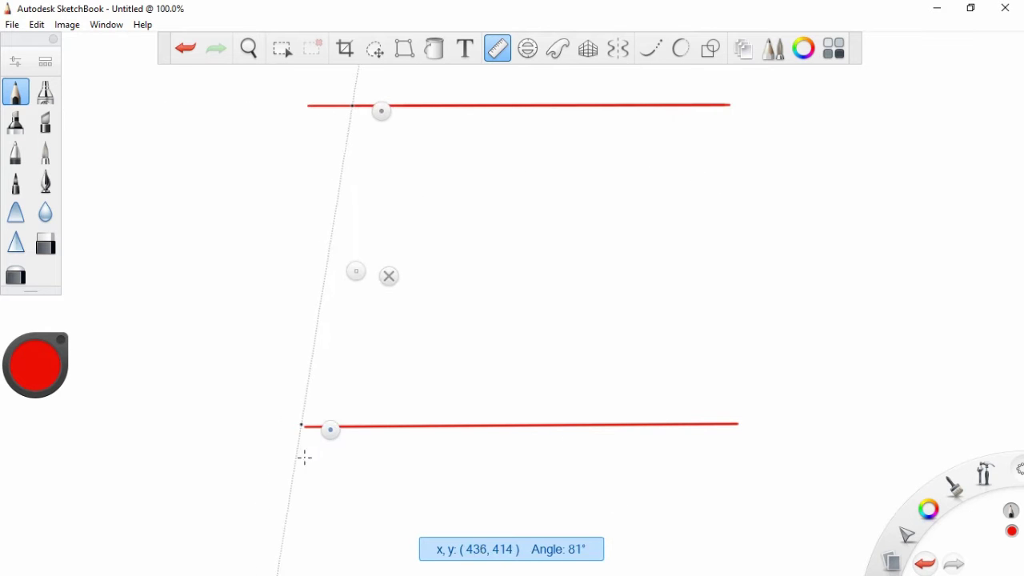
{"action": "mouse_move", "coordinate": [369, 180]}
{"action": "left_mouse_down"}
{"action": "mouse_move", "coordinate": [349, 97]}
{"action": "mouse_move", "coordinate": [316, 415]}
{"action": "left_mouse_up"}
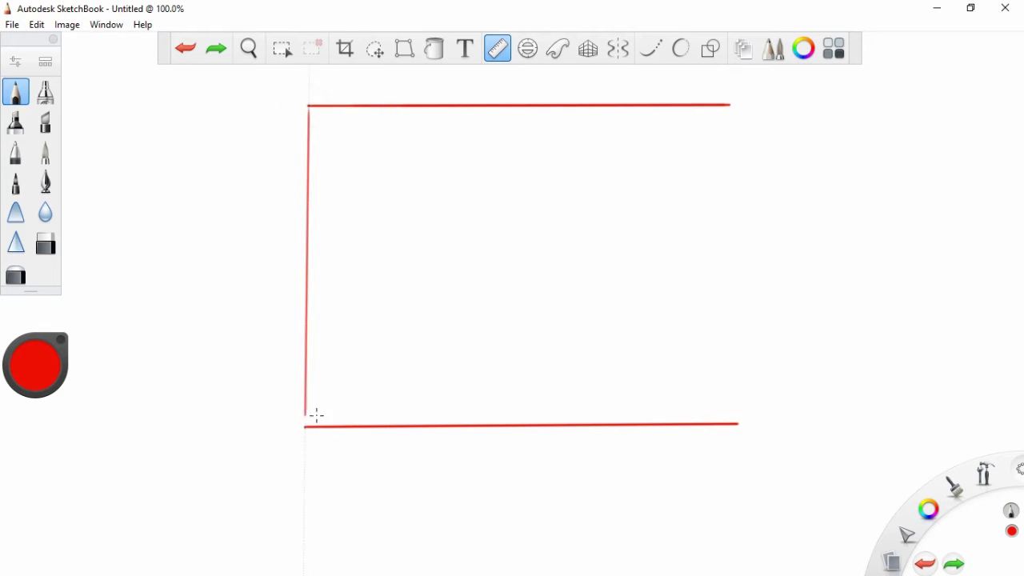
{"action": "left_click_drag", "start_coordinate": [329, 320], "coordinate": [309, 105]}
{"action": "left_click_drag", "start_coordinate": [321, 267], "coordinate": [753, 268]}
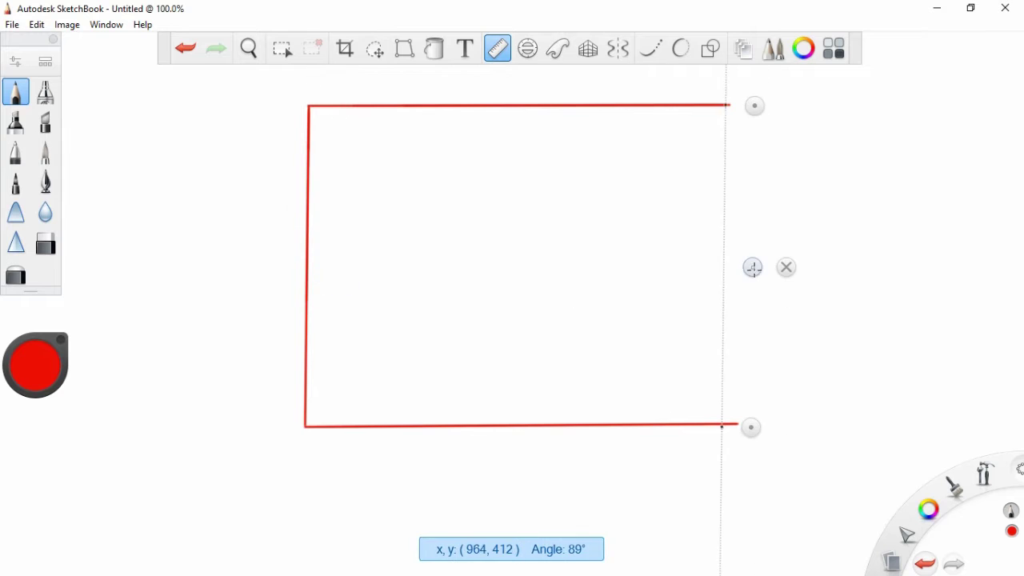
{"action": "key", "text": "ctrl+z"}
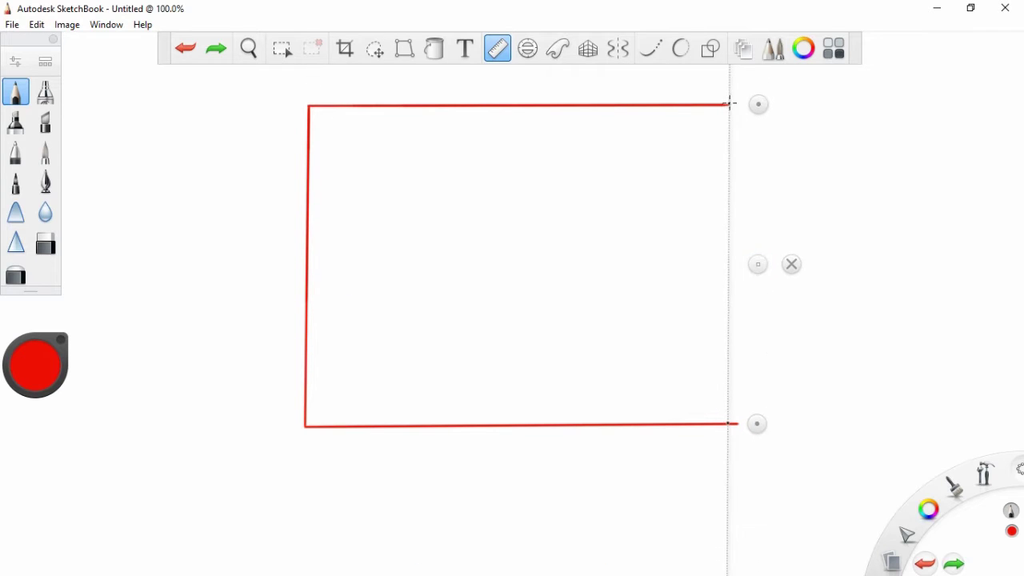
Trim the bottom edge's overhang with a smaller eraser, then restore the ruler and pencil.
{"action": "key", "text": "e"}
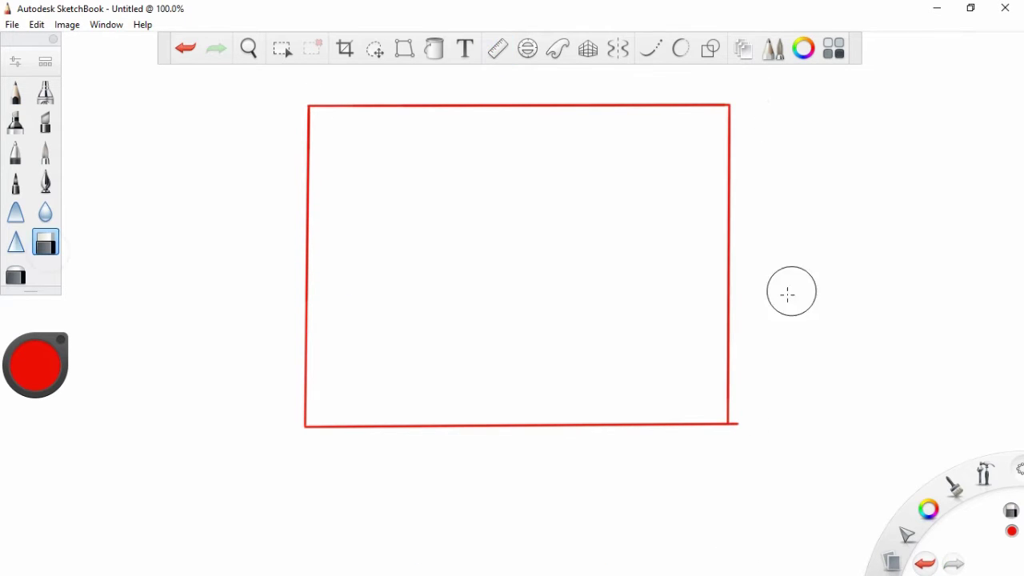
{"action": "left_click_drag", "start_coordinate": [423, 247], "coordinate": [402, 248]}
{"action": "left_click", "coordinate": [747, 430]}
{"action": "left_click", "coordinate": [497, 48]}
{"action": "key", "text": "e"}
Draw the central vertical line and the diamond's two left edges.
{"action": "left_click_drag", "start_coordinate": [528, 106], "coordinate": [528, 211]}
{"action": "left_click_drag", "start_coordinate": [507, 320], "coordinate": [528, 424]}
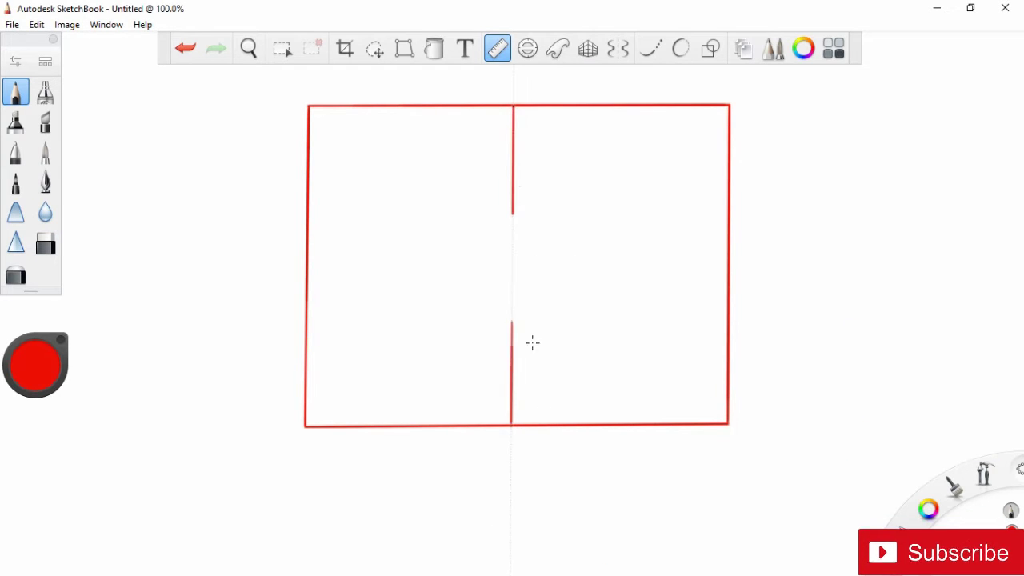
{"action": "mouse_move", "coordinate": [542, 107]}
{"action": "left_mouse_down"}
{"action": "mouse_move", "coordinate": [537, 435]}
{"action": "mouse_move", "coordinate": [478, 293]}
{"action": "mouse_move", "coordinate": [529, 228]}
{"action": "mouse_move", "coordinate": [530, 341]}
{"action": "left_mouse_up"}
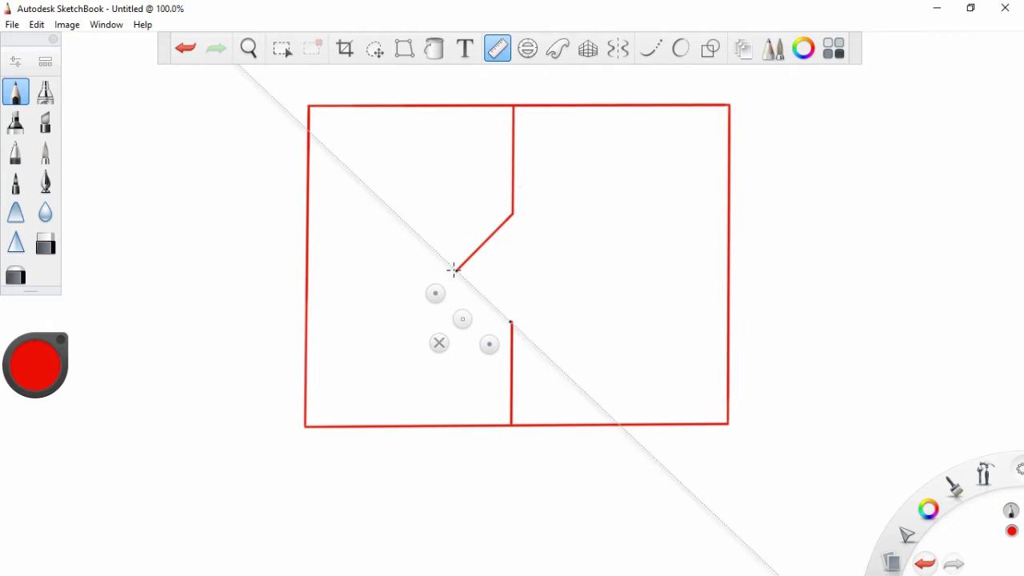
{"action": "mouse_move", "coordinate": [452, 270]}
{"action": "left_mouse_down"}
{"action": "mouse_move", "coordinate": [450, 288]}
{"action": "mouse_move", "coordinate": [510, 350]}
{"action": "mouse_move", "coordinate": [345, 304]}
{"action": "mouse_move", "coordinate": [306, 307]}
{"action": "mouse_move", "coordinate": [379, 299]}
{"action": "left_mouse_up"}
Add the right half of the horizontal line, the diamond's right edges, and a vertical line.
{"action": "left_click_drag", "start_coordinate": [729, 288], "coordinate": [585, 288]}
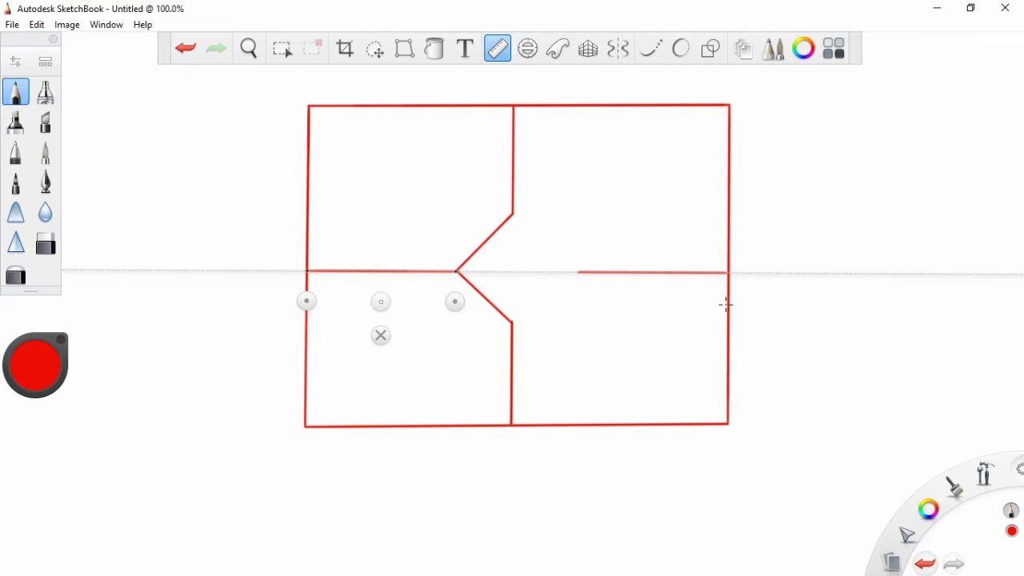
{"action": "mouse_move", "coordinate": [380, 299]}
{"action": "left_mouse_down"}
{"action": "mouse_move", "coordinate": [560, 302]}
{"action": "mouse_move", "coordinate": [493, 240]}
{"action": "left_mouse_up"}
{"action": "mouse_move", "coordinate": [556, 288]}
{"action": "left_mouse_down"}
{"action": "mouse_move", "coordinate": [542, 326]}
{"action": "mouse_move", "coordinate": [574, 270]}
{"action": "mouse_move", "coordinate": [554, 358]}
{"action": "mouse_move", "coordinate": [600, 451]}
{"action": "left_mouse_up"}
{"action": "left_click_drag", "start_coordinate": [596, 108], "coordinate": [596, 417]}
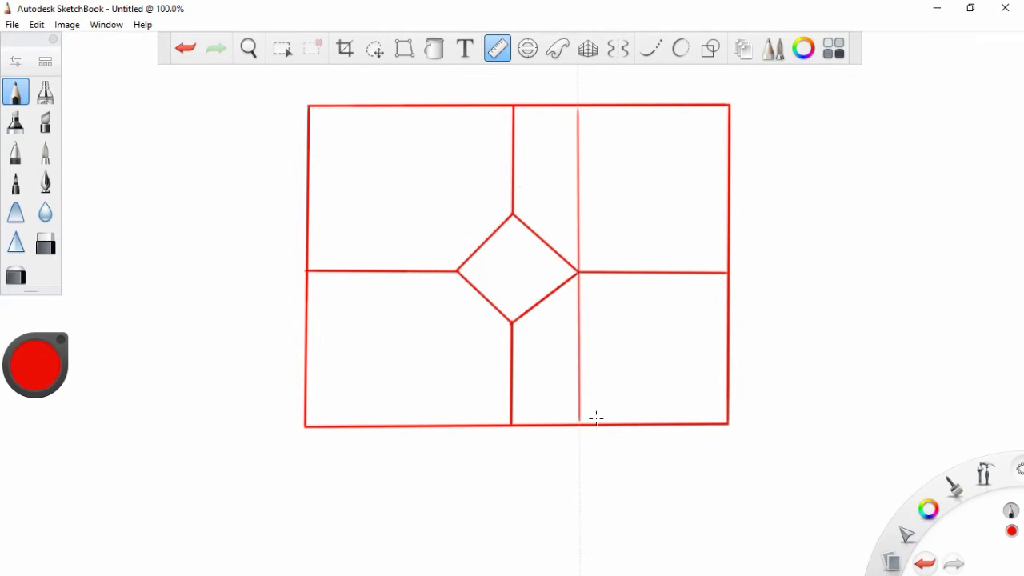
{"action": "left_click_drag", "start_coordinate": [549, 347], "coordinate": [426, 345]}
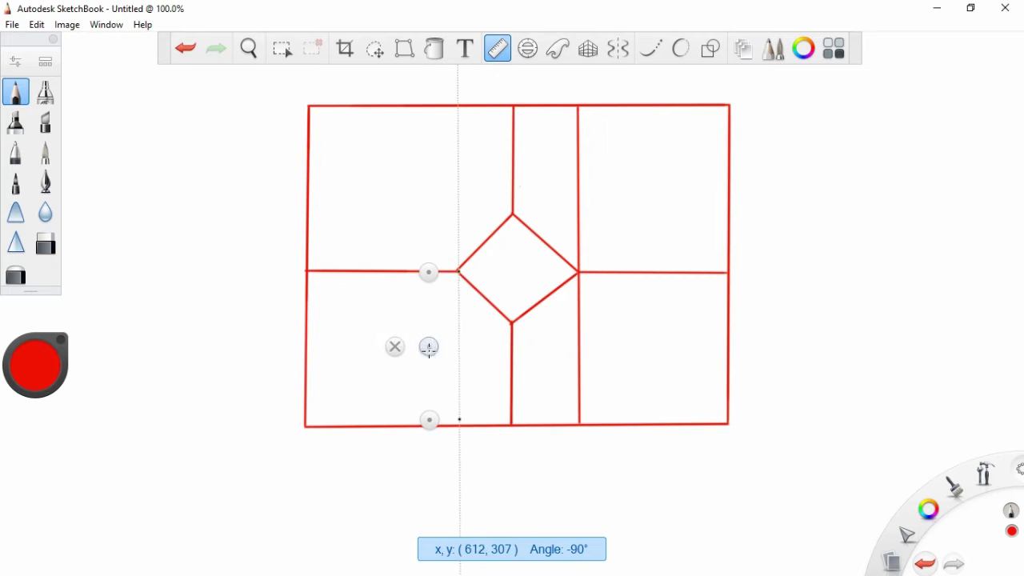
Draw the vertical line through the diamond's left corner and diagonals to the top-right and bottom-right corners.
{"action": "left_click_drag", "start_coordinate": [480, 380], "coordinate": [480, 424]}
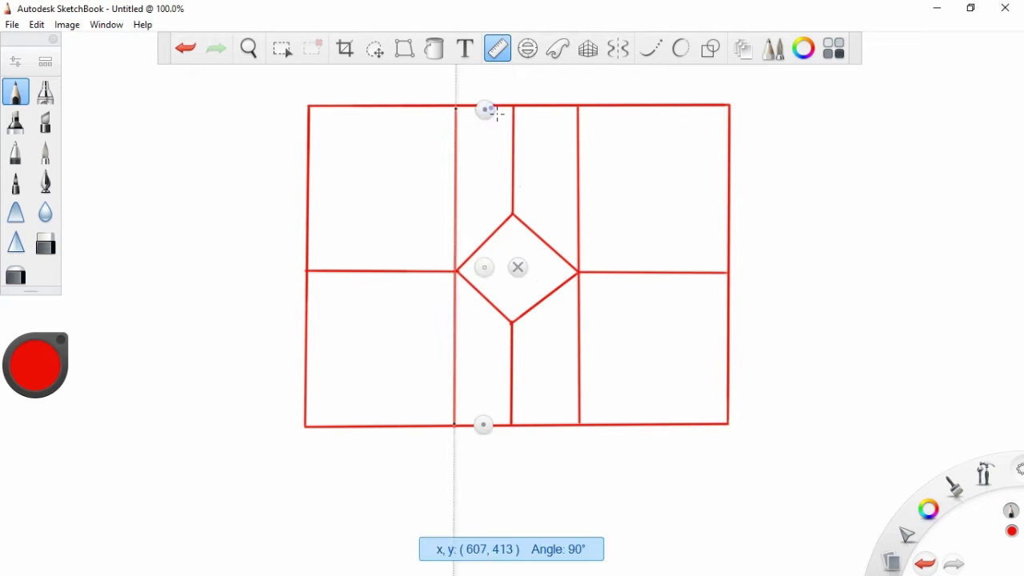
{"action": "left_click_drag", "start_coordinate": [485, 107], "coordinate": [750, 126]}
{"action": "left_click_drag", "start_coordinate": [610, 283], "coordinate": [597, 296]}
{"action": "left_click_drag", "start_coordinate": [764, 142], "coordinate": [637, 285]}
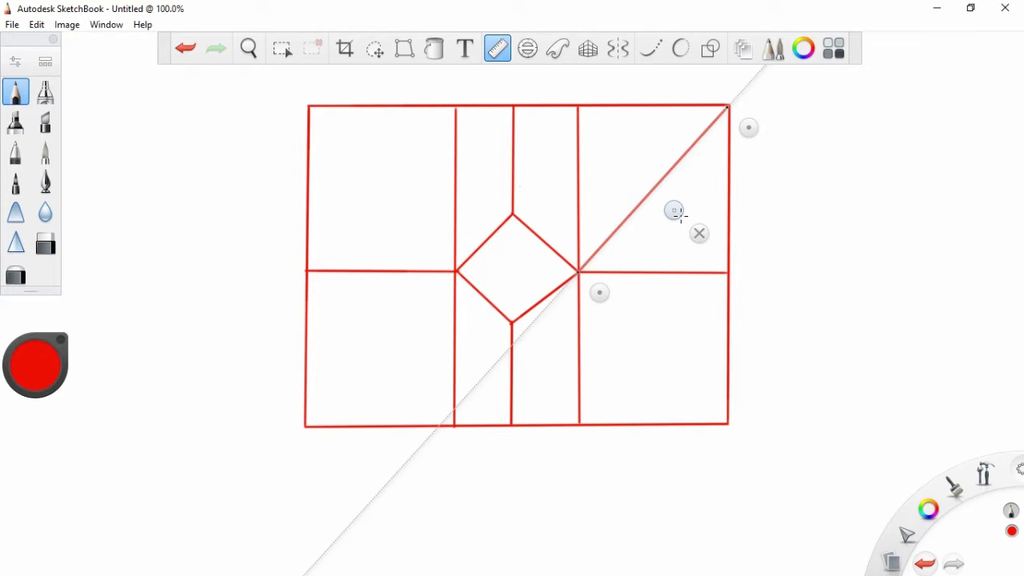
{"action": "left_click_drag", "start_coordinate": [676, 212], "coordinate": [629, 370]}
{"action": "left_click_drag", "start_coordinate": [725, 420], "coordinate": [565, 293]}
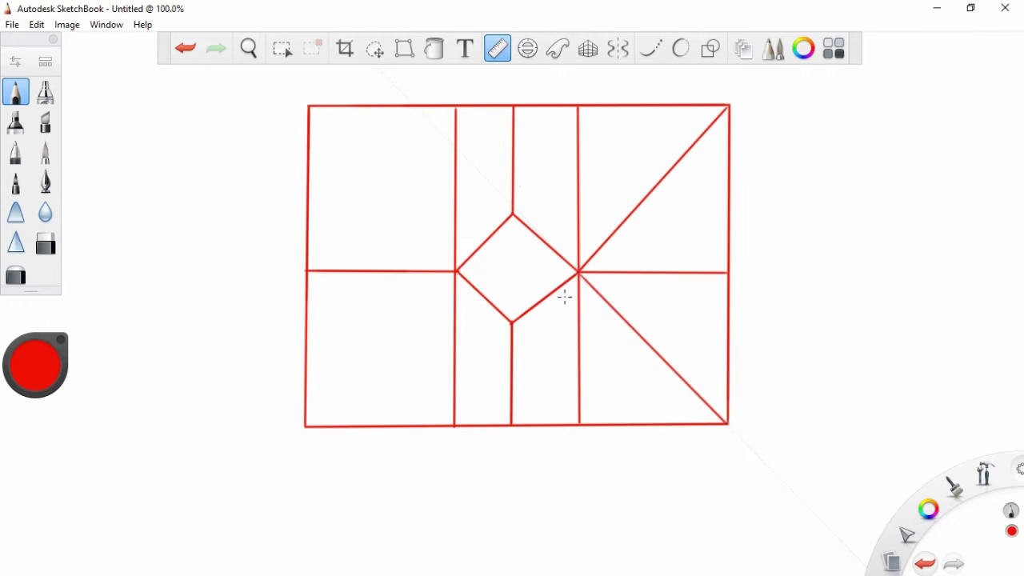
Draw diagonals from the top-left and bottom-left corners to the diamond.
{"action": "mouse_move", "coordinate": [477, 207]}
{"action": "left_mouse_down"}
{"action": "mouse_move", "coordinate": [355, 206]}
{"action": "mouse_move", "coordinate": [362, 216]}
{"action": "left_mouse_up"}
{"action": "left_click_drag", "start_coordinate": [304, 119], "coordinate": [448, 285]}
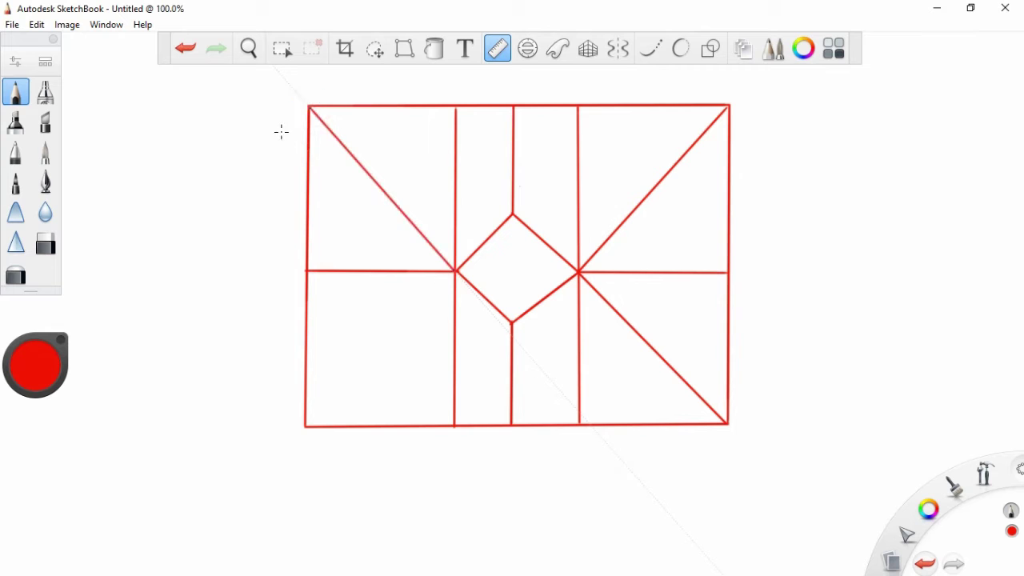
{"action": "left_click_drag", "start_coordinate": [281, 130], "coordinate": [283, 446]}
{"action": "left_click_drag", "start_coordinate": [504, 317], "coordinate": [354, 470]}
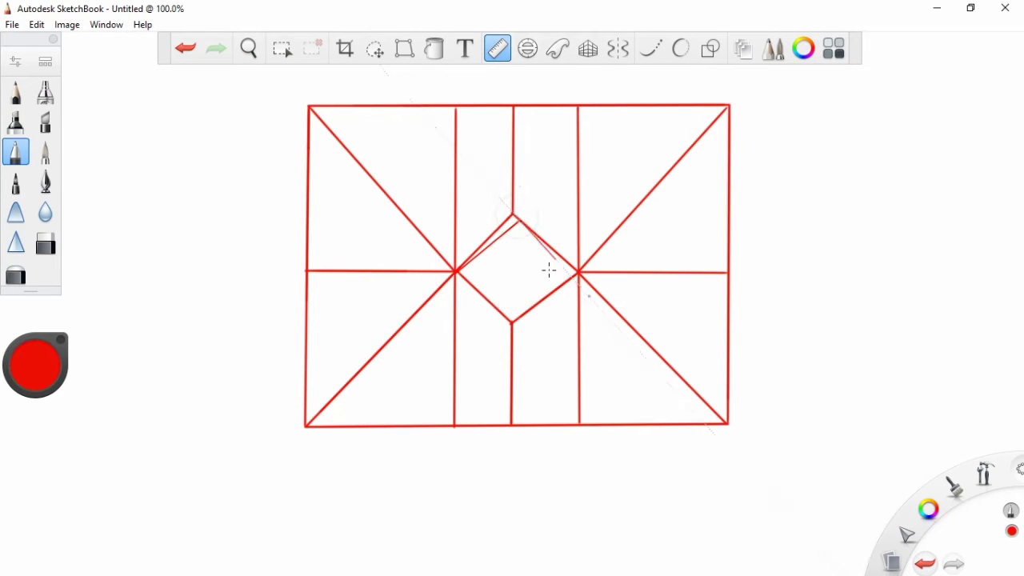
Rule the first red spiral lines across the inside of the central diamond.
{"action": "mouse_move", "coordinate": [567, 315]}
{"action": "left_mouse_down"}
{"action": "mouse_move", "coordinate": [481, 341]}
{"action": "mouse_move", "coordinate": [575, 275]}
{"action": "left_mouse_up"}
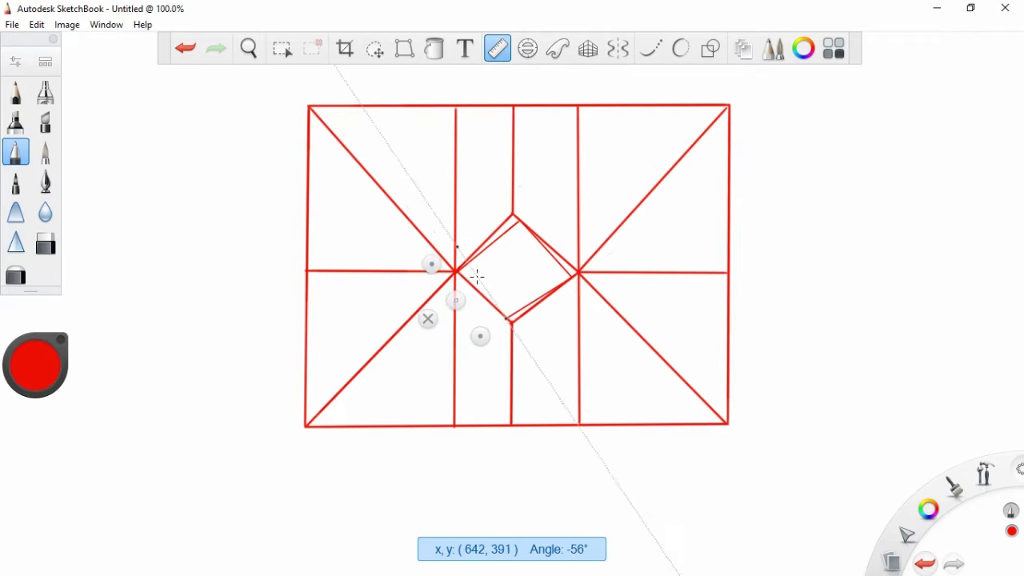
{"action": "mouse_move", "coordinate": [475, 277]}
{"action": "left_mouse_down"}
{"action": "mouse_move", "coordinate": [482, 344]}
{"action": "mouse_move", "coordinate": [500, 253]}
{"action": "mouse_move", "coordinate": [541, 302]}
{"action": "mouse_move", "coordinate": [576, 308]}
{"action": "left_mouse_up"}
{"action": "left_click_drag", "start_coordinate": [513, 320], "coordinate": [576, 274]}
{"action": "mouse_move", "coordinate": [576, 309]}
{"action": "left_mouse_down"}
{"action": "mouse_move", "coordinate": [592, 261]}
{"action": "mouse_move", "coordinate": [544, 240]}
{"action": "left_mouse_up"}
{"action": "mouse_move", "coordinate": [480, 296]}
{"action": "left_mouse_down"}
{"action": "mouse_move", "coordinate": [433, 348]}
{"action": "mouse_move", "coordinate": [478, 327]}
{"action": "left_mouse_up"}
Continue the diamond's spiral toward its centre and begin a spiral in the top-right triangle.
{"action": "mouse_move", "coordinate": [579, 256]}
{"action": "left_mouse_down"}
{"action": "mouse_move", "coordinate": [573, 309]}
{"action": "mouse_move", "coordinate": [556, 282]}
{"action": "mouse_move", "coordinate": [543, 298]}
{"action": "left_mouse_up"}
{"action": "left_click_drag", "start_coordinate": [480, 218], "coordinate": [554, 352]}
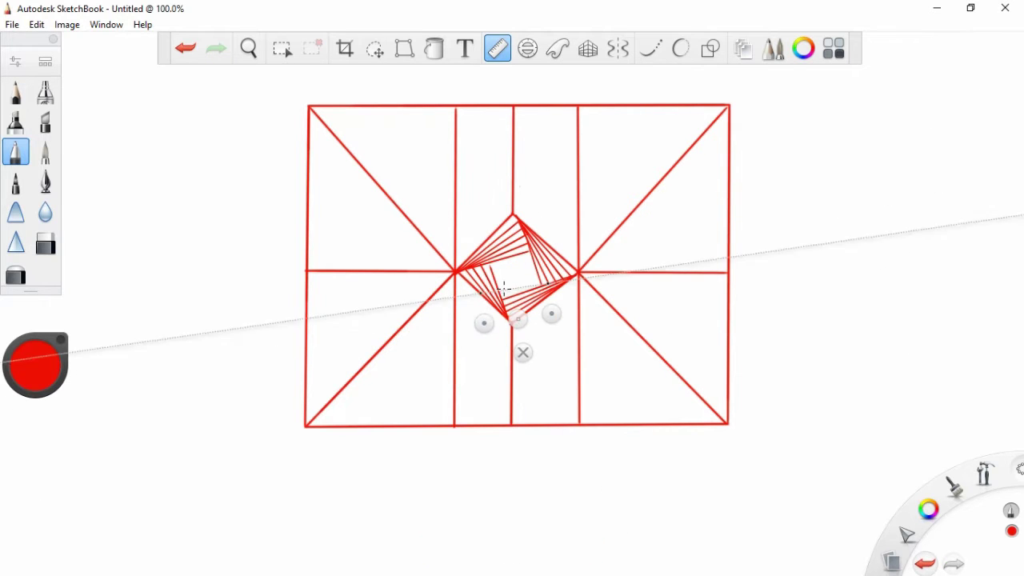
{"action": "mouse_move", "coordinate": [500, 251]}
{"action": "left_mouse_down"}
{"action": "mouse_move", "coordinate": [525, 332]}
{"action": "mouse_move", "coordinate": [500, 274]}
{"action": "mouse_move", "coordinate": [490, 369]}
{"action": "left_mouse_up"}
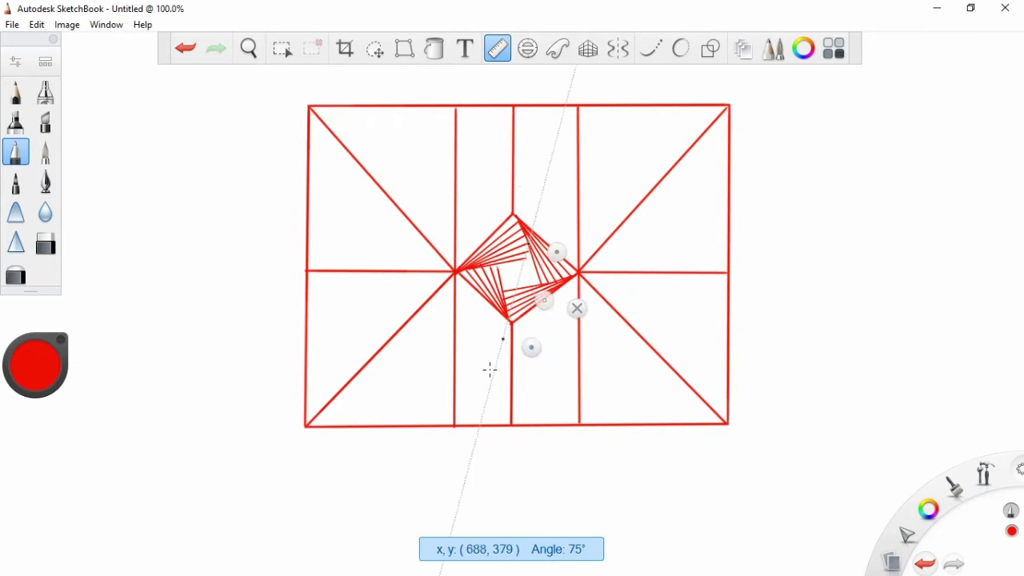
{"action": "mouse_move", "coordinate": [536, 271]}
{"action": "left_mouse_down"}
{"action": "mouse_move", "coordinate": [512, 347]}
{"action": "mouse_move", "coordinate": [590, 188]}
{"action": "mouse_move", "coordinate": [544, 178]}
{"action": "mouse_move", "coordinate": [488, 268]}
{"action": "mouse_move", "coordinate": [507, 334]}
{"action": "mouse_move", "coordinate": [537, 323]}
{"action": "mouse_move", "coordinate": [517, 312]}
{"action": "left_mouse_up"}
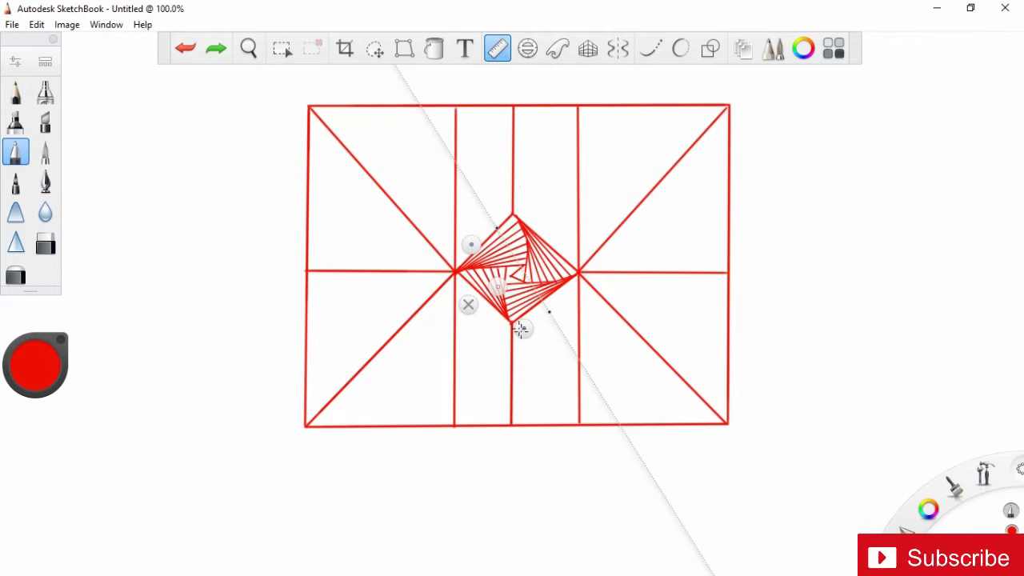
{"action": "mouse_move", "coordinate": [708, 184]}
{"action": "left_mouse_down"}
{"action": "mouse_move", "coordinate": [545, 106]}
{"action": "mouse_move", "coordinate": [607, 282]}
{"action": "left_mouse_up"}
Add red spiral lines in the top-right section.
{"action": "mouse_move", "coordinate": [740, 143]}
{"action": "left_mouse_down"}
{"action": "mouse_move", "coordinate": [600, 139]}
{"action": "mouse_move", "coordinate": [659, 155]}
{"action": "mouse_move", "coordinate": [560, 256]}
{"action": "mouse_move", "coordinate": [605, 216]}
{"action": "mouse_move", "coordinate": [608, 137]}
{"action": "left_mouse_up"}
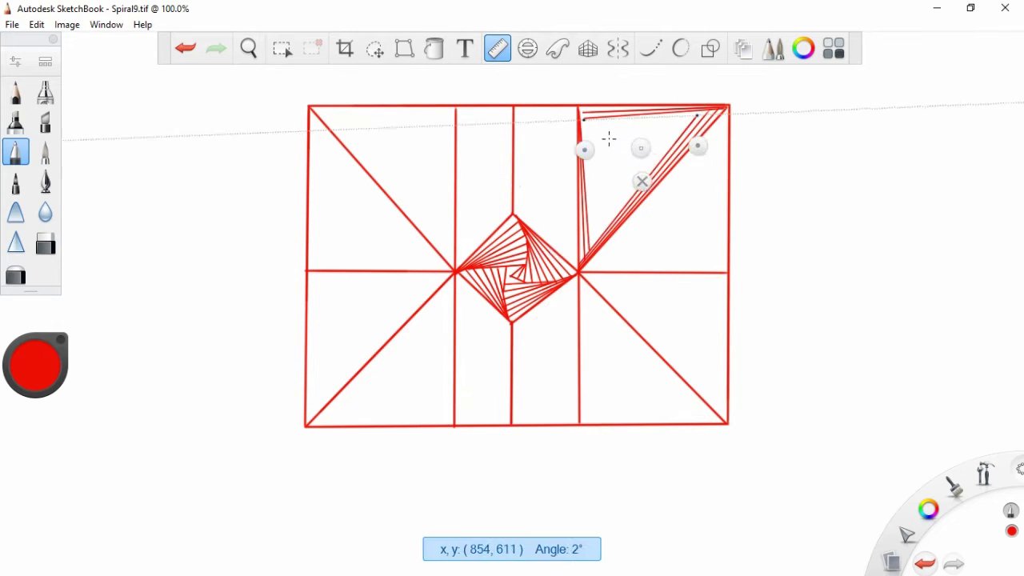
{"action": "mouse_move", "coordinate": [704, 120]}
{"action": "left_mouse_down"}
{"action": "mouse_move", "coordinate": [585, 156]}
{"action": "mouse_move", "coordinate": [617, 240]}
{"action": "mouse_move", "coordinate": [665, 155]}
{"action": "mouse_move", "coordinate": [709, 144]}
{"action": "mouse_move", "coordinate": [649, 229]}
{"action": "left_mouse_up"}
{"action": "mouse_move", "coordinate": [593, 112]}
{"action": "left_mouse_down"}
{"action": "mouse_move", "coordinate": [598, 240]}
{"action": "mouse_move", "coordinate": [613, 264]}
{"action": "mouse_move", "coordinate": [600, 172]}
{"action": "mouse_move", "coordinate": [581, 235]}
{"action": "mouse_move", "coordinate": [619, 245]}
{"action": "mouse_move", "coordinate": [681, 156]}
{"action": "mouse_move", "coordinate": [617, 301]}
{"action": "mouse_move", "coordinate": [622, 240]}
{"action": "mouse_move", "coordinate": [672, 136]}
{"action": "mouse_move", "coordinate": [646, 279]}
{"action": "mouse_move", "coordinate": [590, 215]}
{"action": "left_mouse_up"}
{"action": "mouse_move", "coordinate": [546, 136]}
{"action": "left_mouse_down"}
{"action": "mouse_move", "coordinate": [662, 166]}
{"action": "mouse_move", "coordinate": [670, 256]}
{"action": "mouse_move", "coordinate": [654, 164]}
{"action": "mouse_move", "coordinate": [592, 208]}
{"action": "mouse_move", "coordinate": [610, 164]}
{"action": "mouse_move", "coordinate": [654, 162]}
{"action": "left_mouse_up"}
Rule spiral lines in the right-middle section, starting with a line from centre to right edge.
{"action": "left_click_drag", "start_coordinate": [628, 205], "coordinate": [638, 261]}
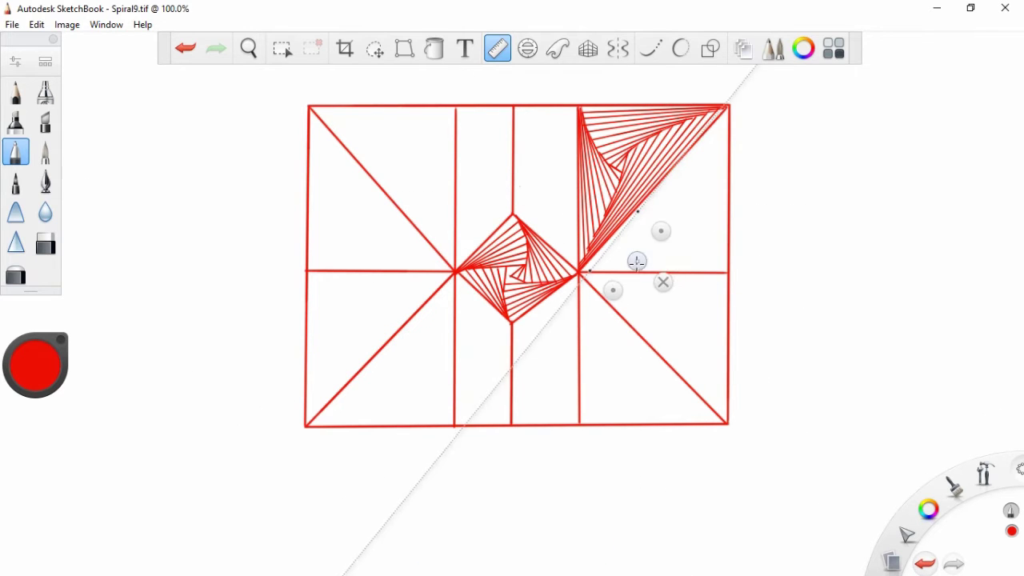
{"action": "left_click_drag", "start_coordinate": [744, 120], "coordinate": [720, 292]}
{"action": "mouse_move", "coordinate": [765, 260]}
{"action": "left_mouse_down"}
{"action": "mouse_move", "coordinate": [727, 110]}
{"action": "mouse_move", "coordinate": [768, 258]}
{"action": "left_mouse_up"}
{"action": "mouse_move", "coordinate": [589, 276]}
{"action": "left_mouse_down"}
{"action": "mouse_move", "coordinate": [711, 280]}
{"action": "mouse_move", "coordinate": [733, 143]}
{"action": "left_mouse_up"}
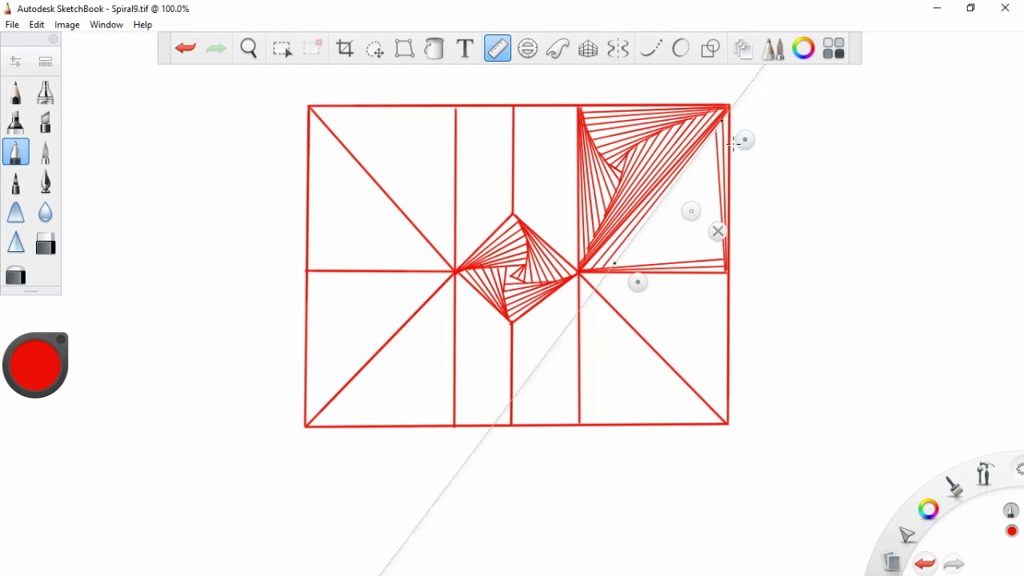
{"action": "left_click_drag", "start_coordinate": [741, 269], "coordinate": [603, 299]}
{"action": "left_click_drag", "start_coordinate": [723, 256], "coordinate": [708, 148]}
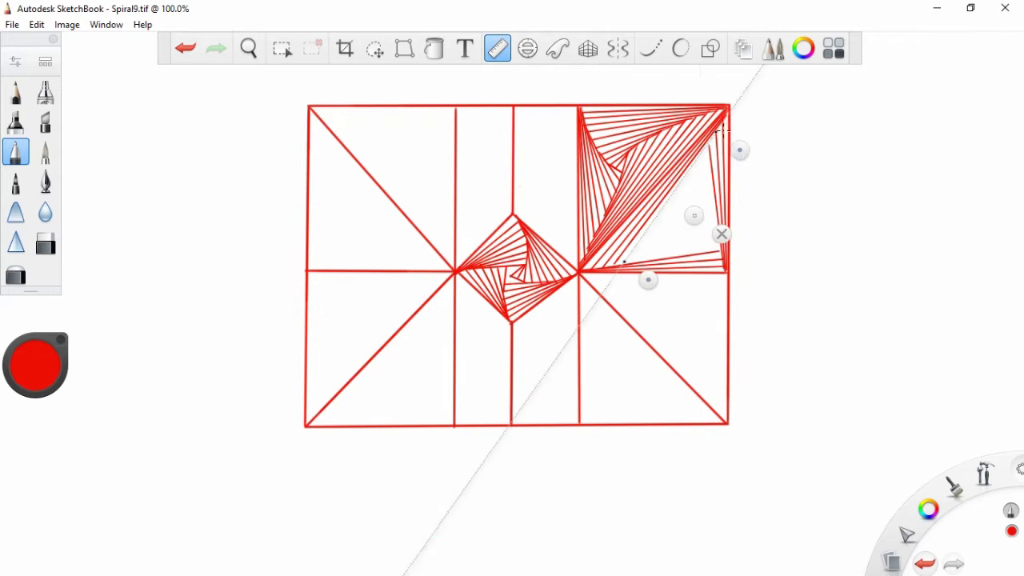
{"action": "left_click_drag", "start_coordinate": [723, 232], "coordinate": [610, 298]}
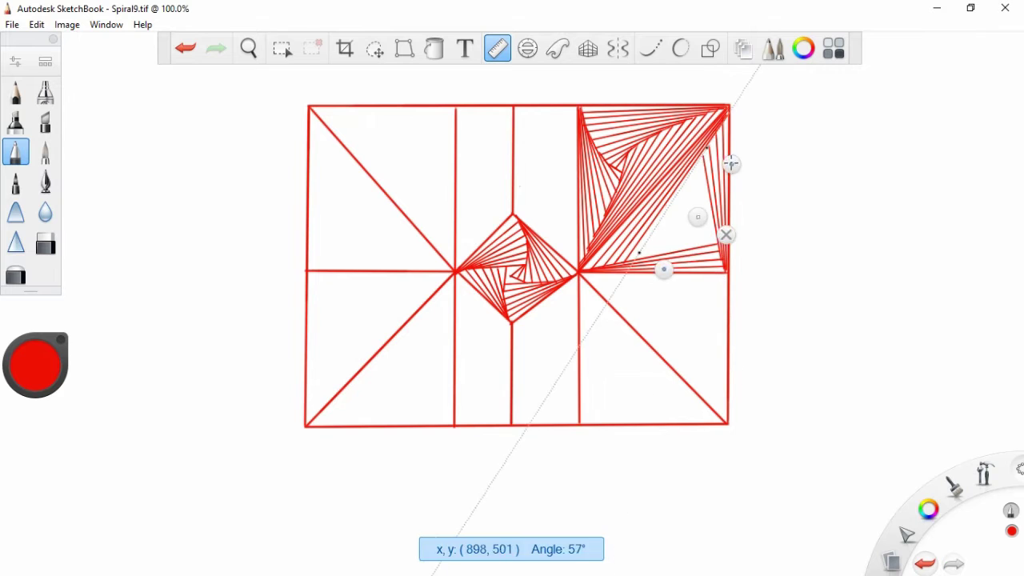
Rule string lines along the top edge and diamond's upper-right edge, undoing a misplaced stroke.
{"action": "mouse_move", "coordinate": [731, 164]}
{"action": "left_mouse_down"}
{"action": "mouse_move", "coordinate": [742, 263]}
{"action": "mouse_move", "coordinate": [628, 295]}
{"action": "mouse_move", "coordinate": [728, 176]}
{"action": "mouse_move", "coordinate": [650, 286]}
{"action": "mouse_move", "coordinate": [652, 179]}
{"action": "mouse_move", "coordinate": [707, 171]}
{"action": "mouse_move", "coordinate": [663, 279]}
{"action": "mouse_move", "coordinate": [693, 195]}
{"action": "mouse_move", "coordinate": [786, 202]}
{"action": "left_mouse_up"}
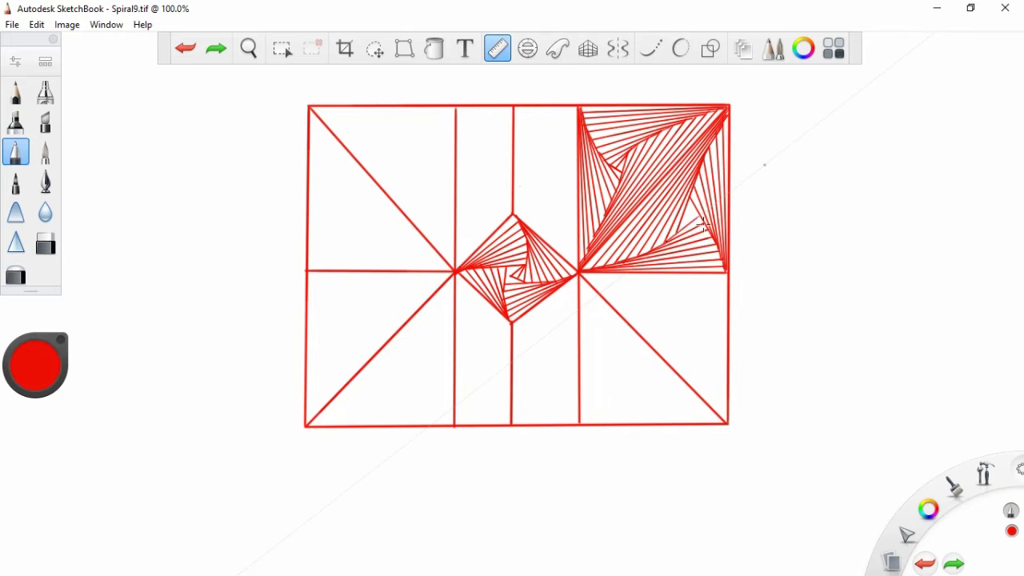
{"action": "left_click_drag", "start_coordinate": [703, 227], "coordinate": [736, 195]}
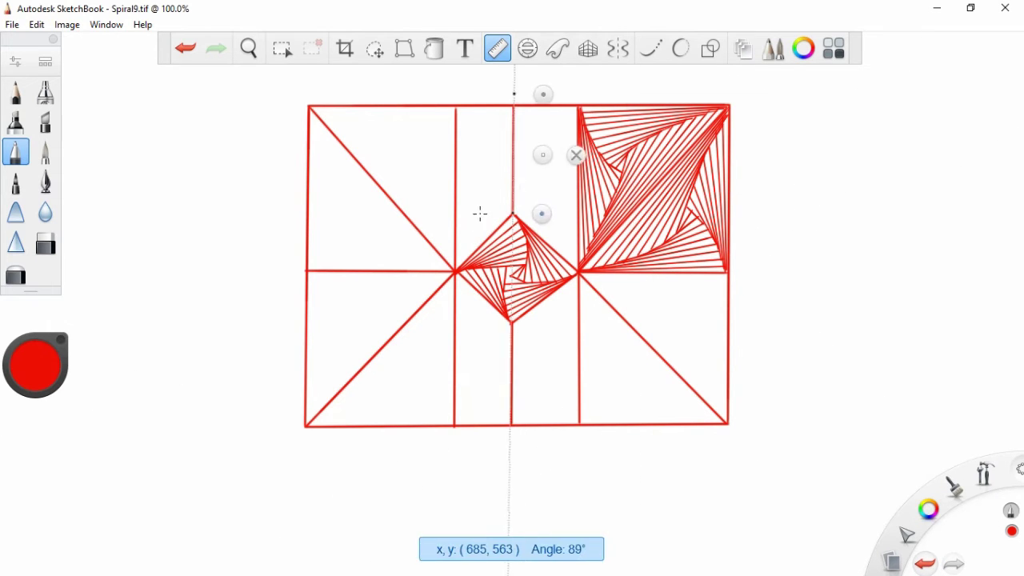
{"action": "left_click_drag", "start_coordinate": [535, 186], "coordinate": [565, 151]}
{"action": "left_click_drag", "start_coordinate": [608, 115], "coordinate": [550, 255]}
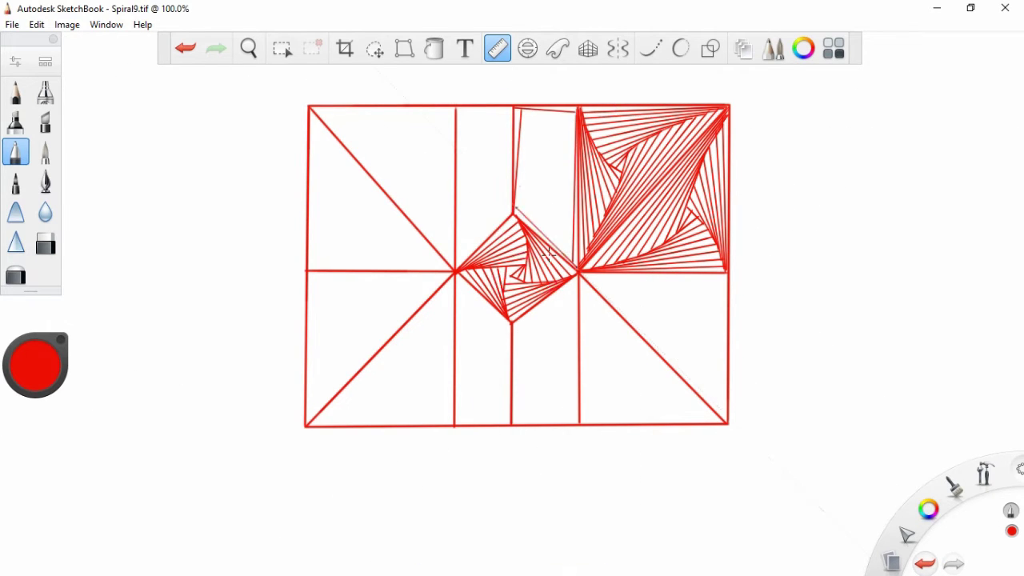
{"action": "key", "text": "ctrl+z"}
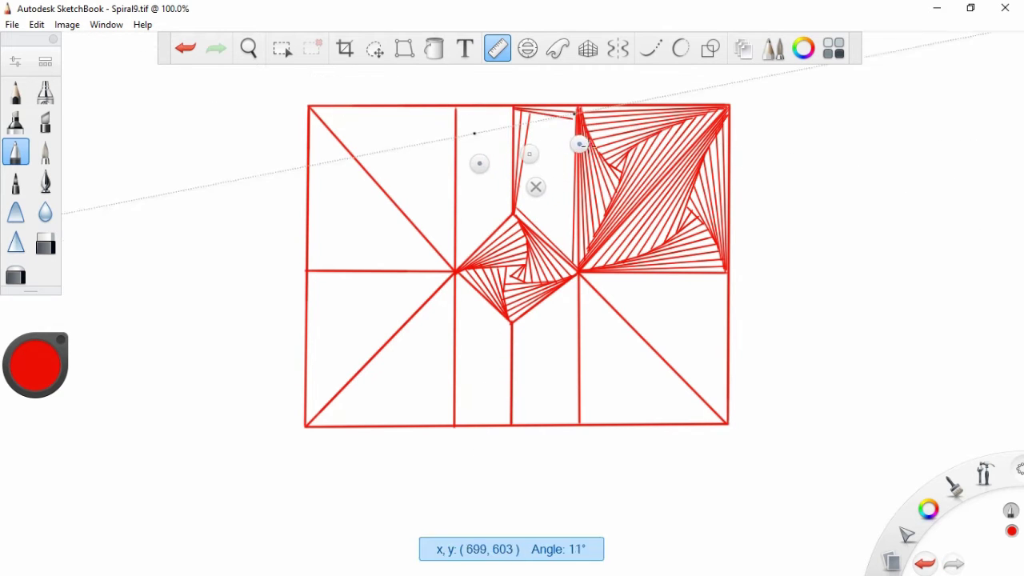
{"action": "mouse_move", "coordinate": [580, 144]}
{"action": "left_mouse_down"}
{"action": "mouse_move", "coordinate": [603, 115]}
{"action": "mouse_move", "coordinate": [525, 200]}
{"action": "mouse_move", "coordinate": [520, 115]}
{"action": "left_mouse_up"}
{"action": "mouse_move", "coordinate": [602, 125]}
{"action": "left_mouse_down"}
{"action": "mouse_move", "coordinate": [475, 183]}
{"action": "mouse_move", "coordinate": [498, 221]}
{"action": "mouse_move", "coordinate": [549, 171]}
{"action": "mouse_move", "coordinate": [521, 142]}
{"action": "mouse_move", "coordinate": [492, 170]}
{"action": "mouse_move", "coordinate": [620, 174]}
{"action": "mouse_move", "coordinate": [522, 143]}
{"action": "left_mouse_up"}
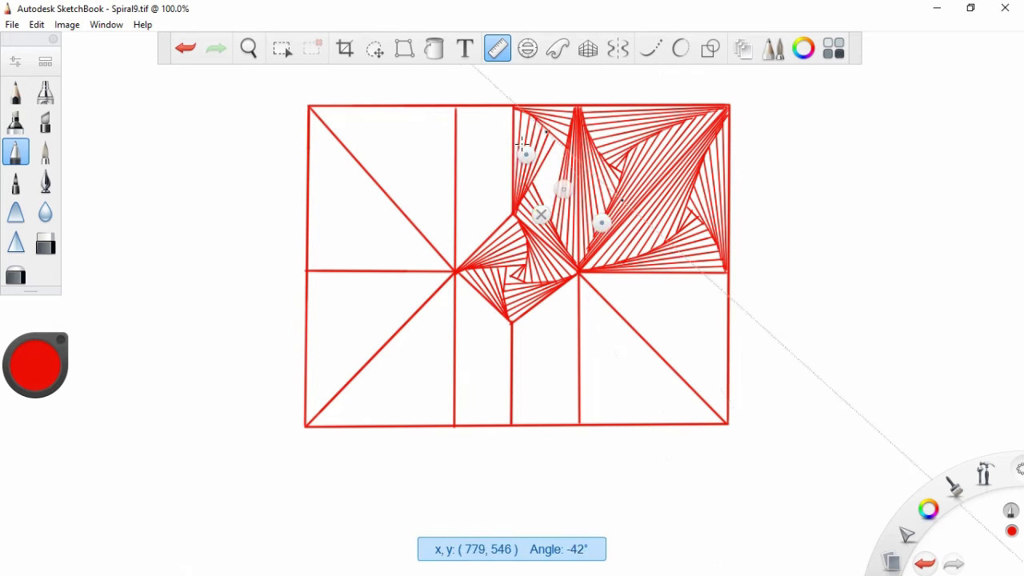
Add steep and vertical red lines in the strip above the diamond.
{"action": "mouse_move", "coordinate": [584, 164]}
{"action": "left_mouse_down"}
{"action": "mouse_move", "coordinate": [496, 172]}
{"action": "mouse_move", "coordinate": [608, 184]}
{"action": "mouse_move", "coordinate": [570, 156]}
{"action": "mouse_move", "coordinate": [512, 168]}
{"action": "mouse_move", "coordinate": [480, 190]}
{"action": "mouse_move", "coordinate": [477, 222]}
{"action": "mouse_move", "coordinate": [471, 145]}
{"action": "left_mouse_up"}
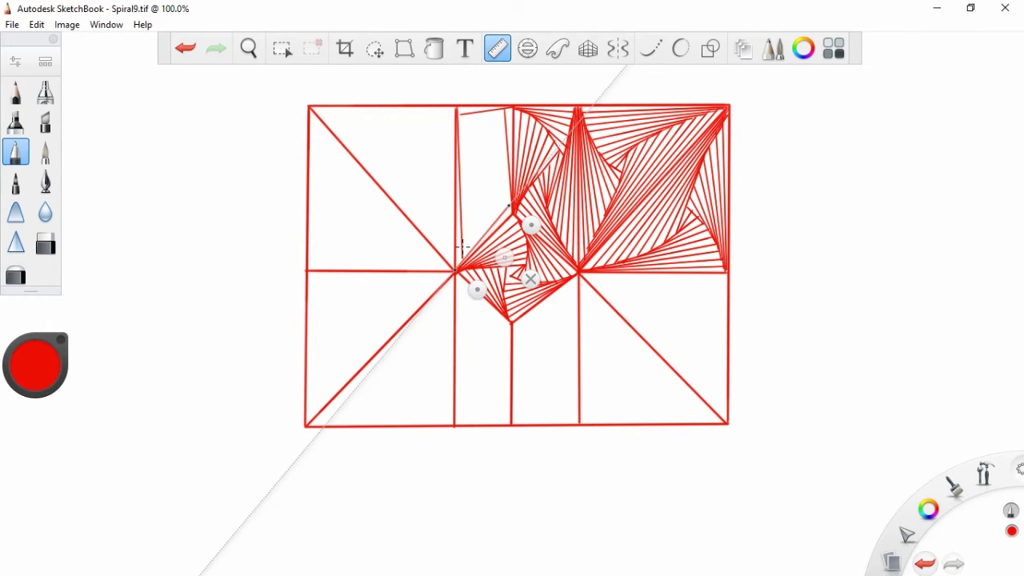
{"action": "left_click_drag", "start_coordinate": [462, 246], "coordinate": [540, 202]}
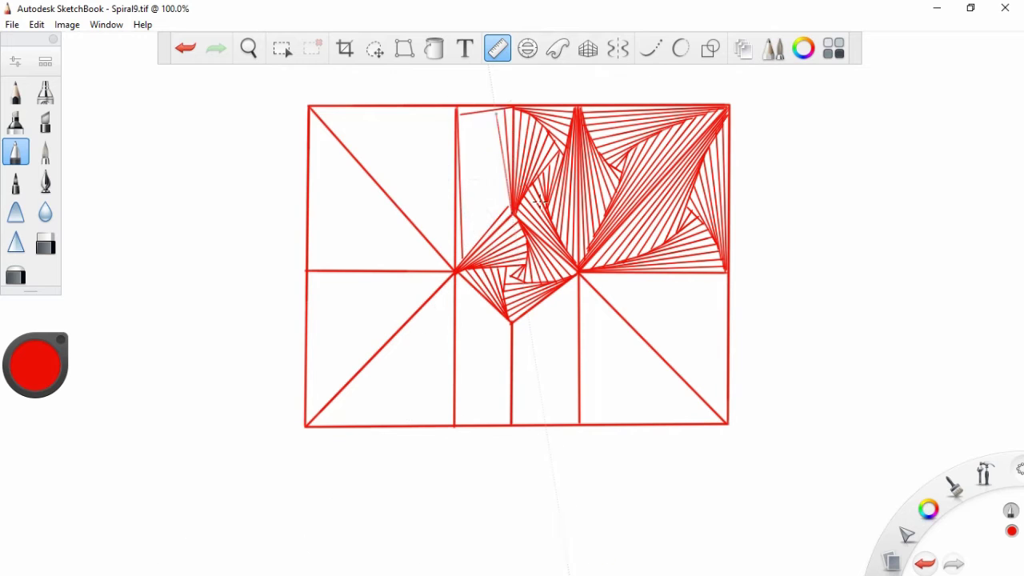
{"action": "left_click_drag", "start_coordinate": [471, 152], "coordinate": [439, 251]}
{"action": "left_click_drag", "start_coordinate": [462, 112], "coordinate": [466, 205]}
{"action": "left_click_drag", "start_coordinate": [466, 205], "coordinate": [484, 274]}
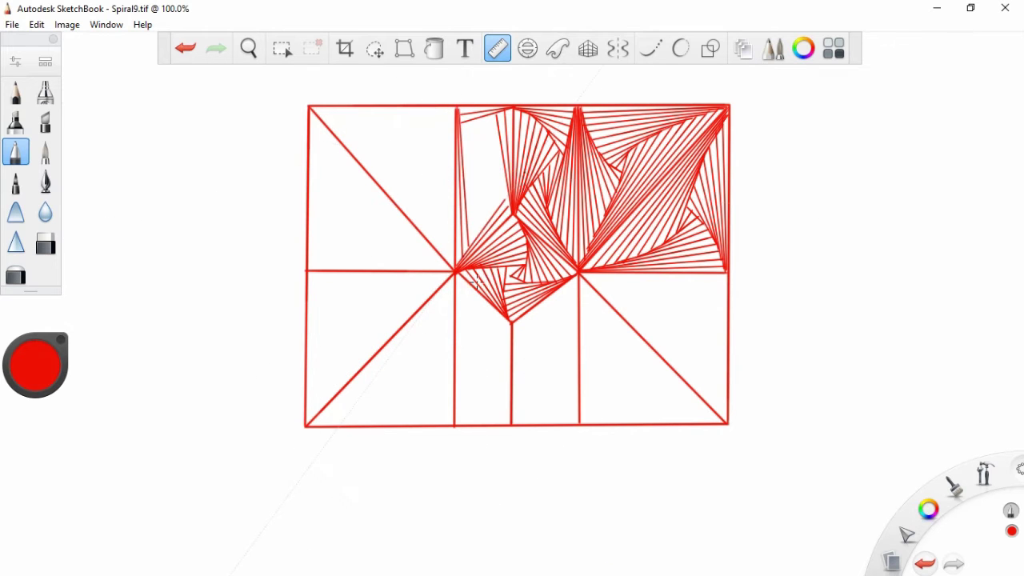
Rule more lines in the upper-middle section, undoing one misplaced stroke.
{"action": "mouse_move", "coordinate": [503, 116]}
{"action": "left_mouse_down"}
{"action": "mouse_move", "coordinate": [416, 164]}
{"action": "mouse_move", "coordinate": [437, 187]}
{"action": "mouse_move", "coordinate": [484, 129]}
{"action": "mouse_move", "coordinate": [472, 135]}
{"action": "left_mouse_up"}
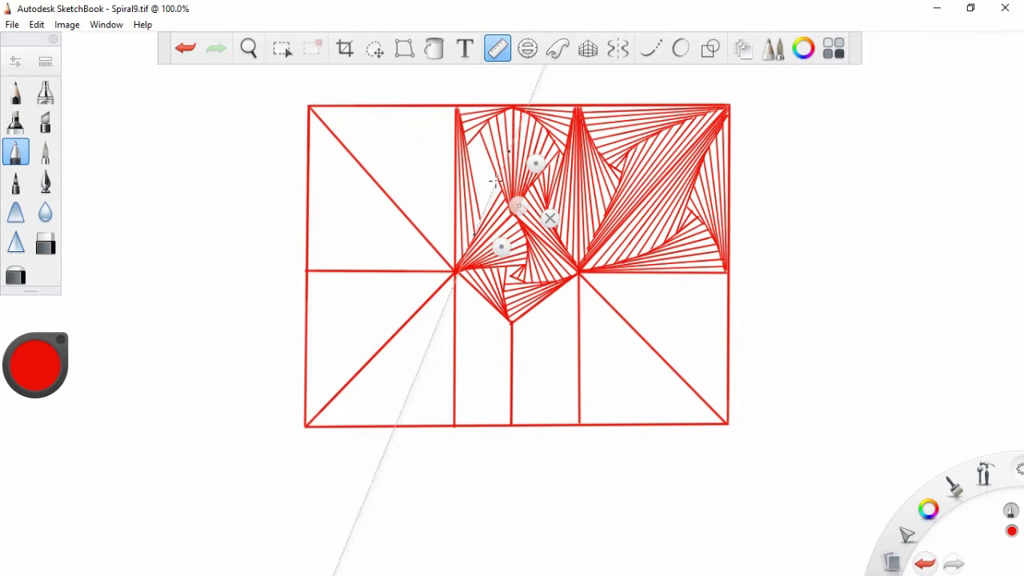
{"action": "left_click_drag", "start_coordinate": [495, 181], "coordinate": [457, 178]}
{"action": "key", "text": "ctrl+z"}
{"action": "mouse_move", "coordinate": [449, 217]}
{"action": "left_mouse_down"}
{"action": "mouse_move", "coordinate": [468, 217]}
{"action": "mouse_move", "coordinate": [475, 116]}
{"action": "left_mouse_up"}
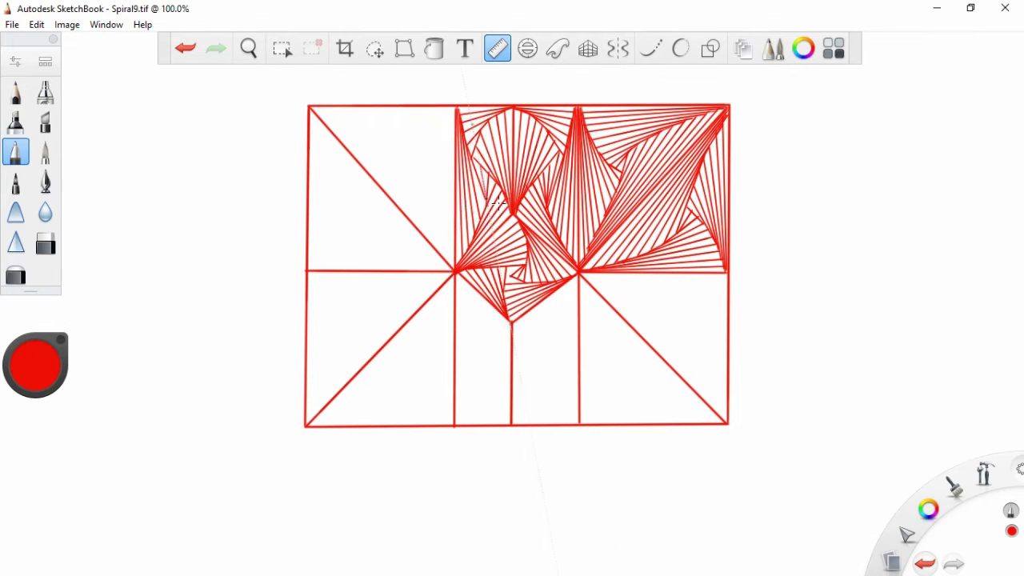
{"action": "mouse_move", "coordinate": [380, 210]}
{"action": "left_mouse_down"}
{"action": "mouse_move", "coordinate": [488, 232]}
{"action": "mouse_move", "coordinate": [425, 279]}
{"action": "left_mouse_up"}
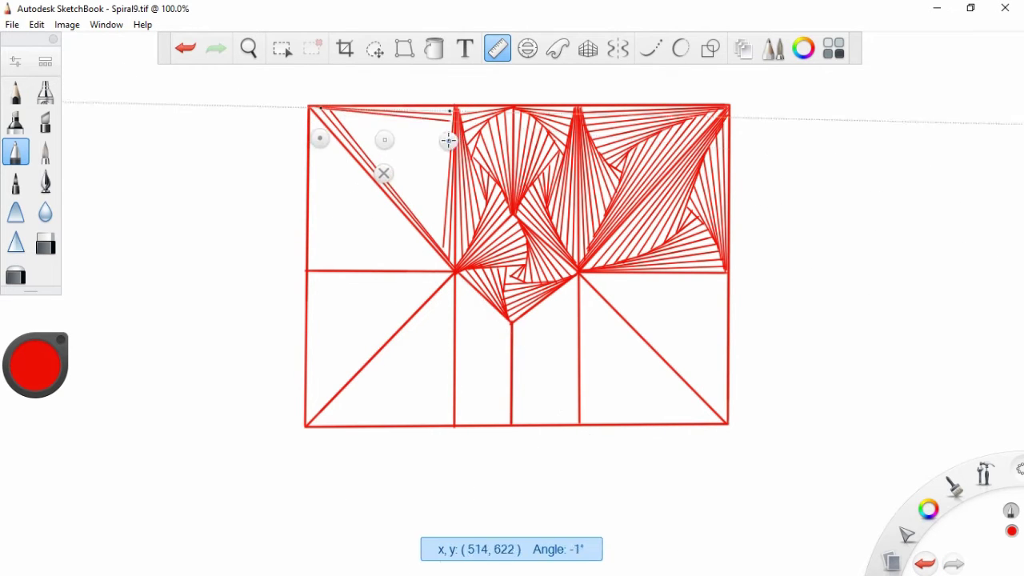
Rule red lines fanning across the top-left triangle.
{"action": "left_click_drag", "start_coordinate": [448, 140], "coordinate": [418, 266]}
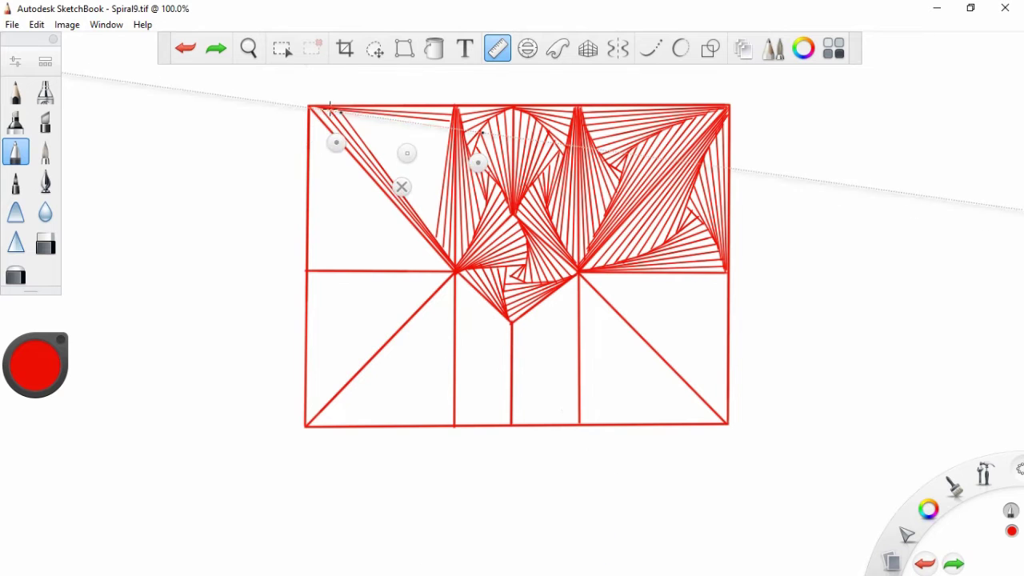
{"action": "left_click_drag", "start_coordinate": [334, 141], "coordinate": [413, 233]}
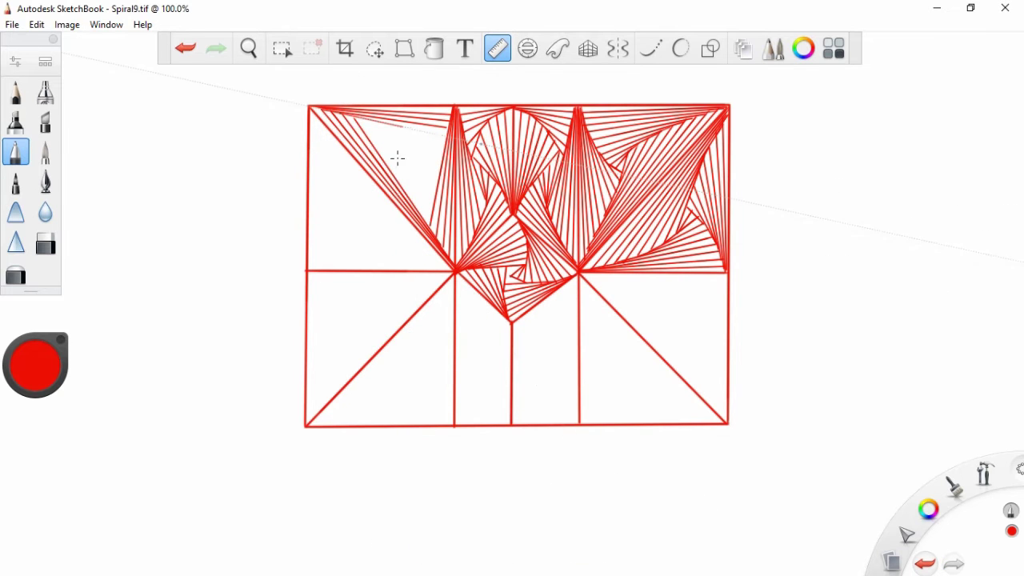
{"action": "left_click_drag", "start_coordinate": [398, 158], "coordinate": [408, 245]}
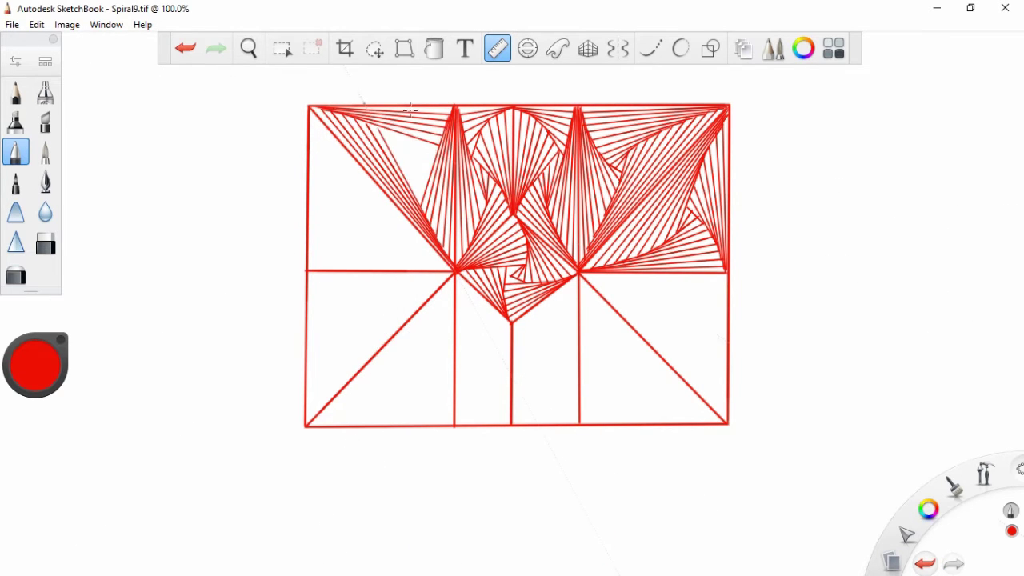
{"action": "mouse_move", "coordinate": [401, 281]}
{"action": "left_mouse_down"}
{"action": "mouse_move", "coordinate": [417, 171]}
{"action": "mouse_move", "coordinate": [370, 132]}
{"action": "left_mouse_up"}
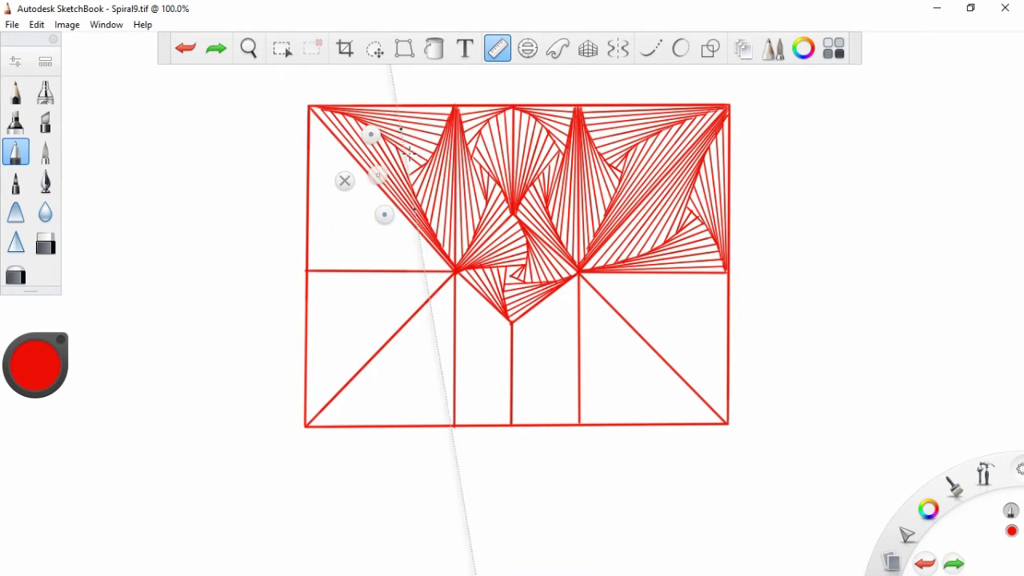
{"action": "mouse_move", "coordinate": [416, 179]}
{"action": "left_mouse_down"}
{"action": "mouse_move", "coordinate": [393, 268]}
{"action": "mouse_move", "coordinate": [448, 297]}
{"action": "mouse_move", "coordinate": [310, 264]}
{"action": "left_mouse_up"}
Continue the top-left spiral and rule more lines into the adjoining lower triangle.
{"action": "mouse_move", "coordinate": [409, 232]}
{"action": "left_mouse_down"}
{"action": "mouse_move", "coordinate": [309, 290]}
{"action": "mouse_move", "coordinate": [315, 231]}
{"action": "mouse_move", "coordinate": [316, 284]}
{"action": "left_mouse_up"}
{"action": "mouse_move", "coordinate": [360, 162]}
{"action": "left_mouse_down"}
{"action": "mouse_move", "coordinate": [416, 260]}
{"action": "mouse_move", "coordinate": [452, 272]}
{"action": "left_mouse_up"}
{"action": "left_click_drag", "start_coordinate": [320, 233], "coordinate": [336, 216]}
{"action": "mouse_move", "coordinate": [387, 288]}
{"action": "left_mouse_down"}
{"action": "mouse_move", "coordinate": [359, 192]}
{"action": "mouse_move", "coordinate": [329, 184]}
{"action": "left_mouse_up"}
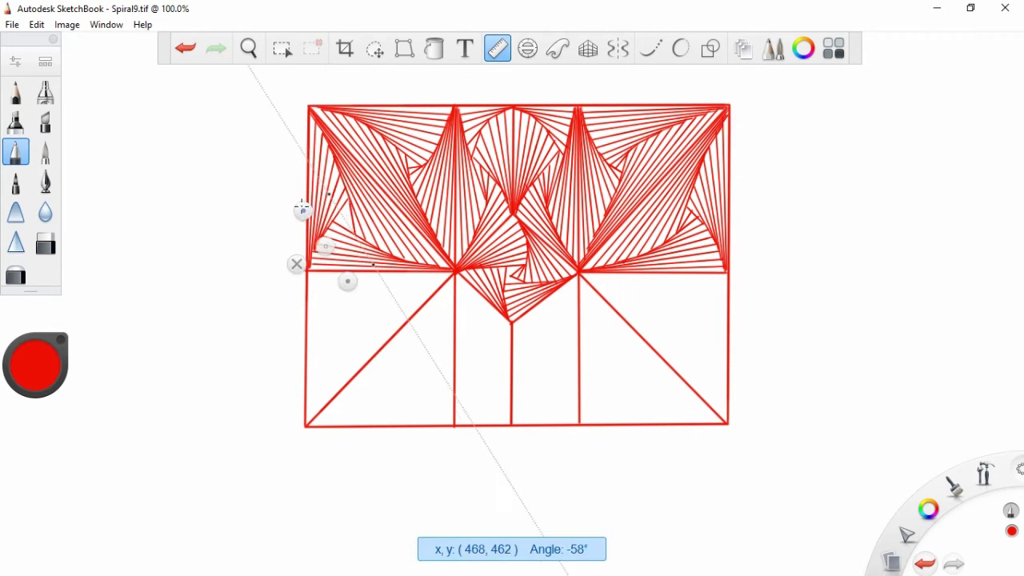
{"action": "mouse_move", "coordinate": [653, 367]}
{"action": "left_mouse_down"}
{"action": "mouse_move", "coordinate": [544, 322]}
{"action": "mouse_move", "coordinate": [588, 423]}
{"action": "mouse_move", "coordinate": [714, 417]}
{"action": "left_mouse_up"}
{"action": "mouse_move", "coordinate": [692, 440]}
{"action": "left_mouse_down"}
{"action": "mouse_move", "coordinate": [588, 335]}
{"action": "mouse_move", "coordinate": [572, 440]}
{"action": "mouse_move", "coordinate": [686, 434]}
{"action": "mouse_move", "coordinate": [582, 280]}
{"action": "left_mouse_up"}
Fill the bottom-right triangle with ruled red spiral lines.
{"action": "mouse_move", "coordinate": [579, 450]}
{"action": "left_mouse_down"}
{"action": "mouse_move", "coordinate": [582, 293]}
{"action": "mouse_move", "coordinate": [692, 426]}
{"action": "left_mouse_up"}
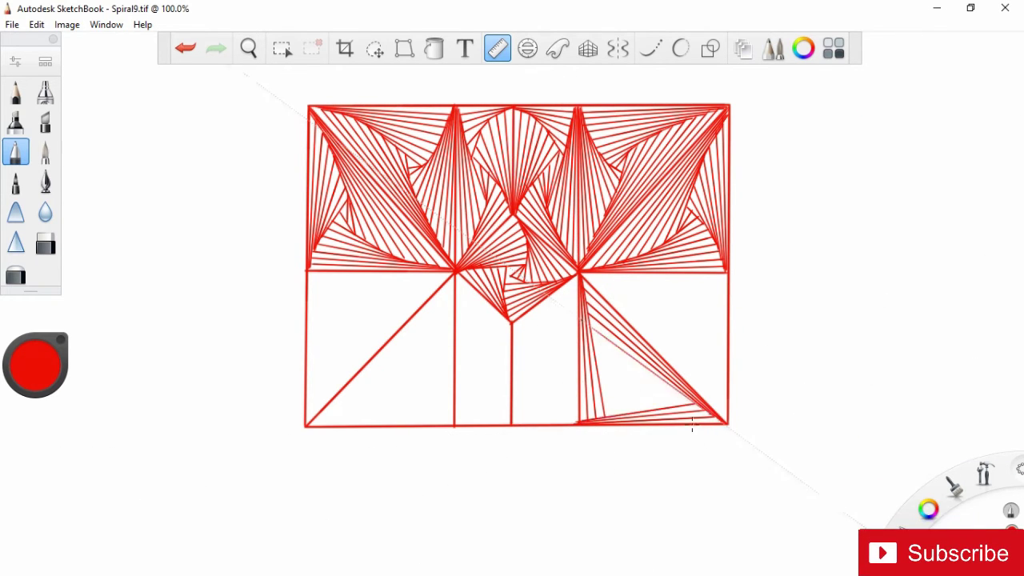
{"action": "mouse_move", "coordinate": [634, 396]}
{"action": "left_mouse_down"}
{"action": "mouse_move", "coordinate": [587, 380]}
{"action": "mouse_move", "coordinate": [616, 453]}
{"action": "left_mouse_up"}
{"action": "mouse_move", "coordinate": [659, 387]}
{"action": "left_mouse_down"}
{"action": "mouse_move", "coordinate": [679, 422]}
{"action": "mouse_move", "coordinate": [604, 368]}
{"action": "left_mouse_up"}
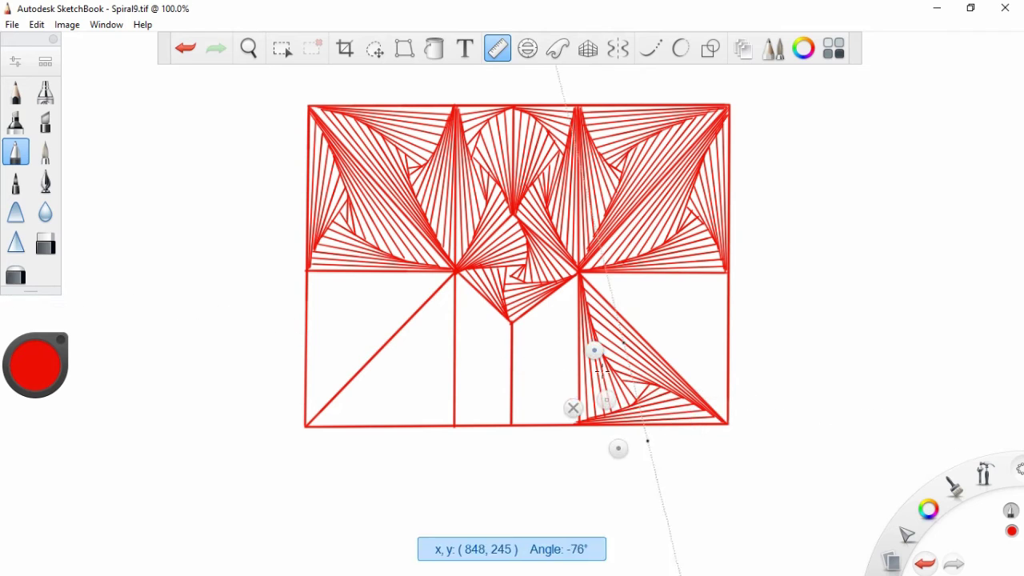
{"action": "left_click_drag", "start_coordinate": [668, 404], "coordinate": [580, 298]}
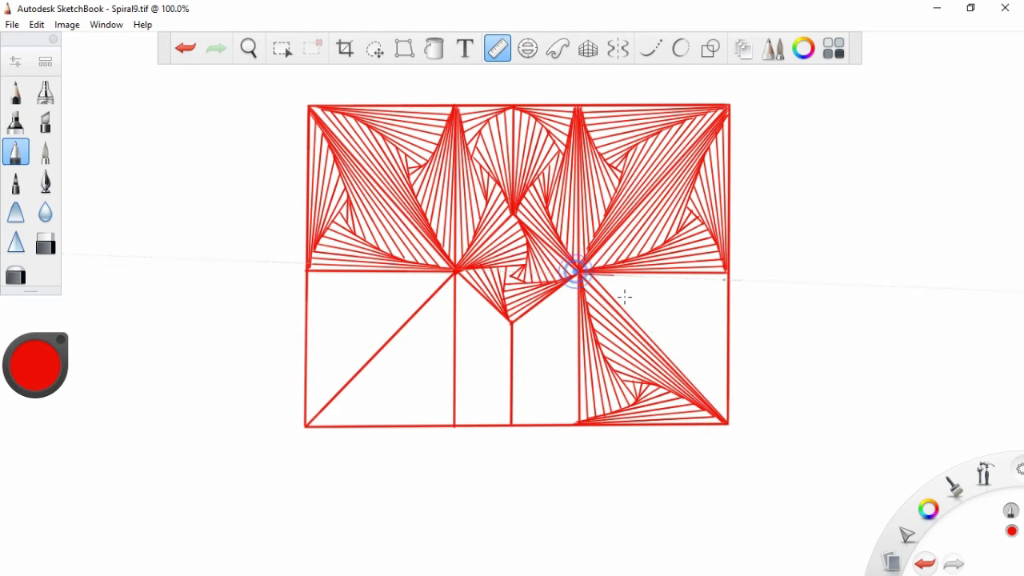
{"action": "mouse_move", "coordinate": [749, 272]}
{"action": "left_mouse_down"}
{"action": "mouse_move", "coordinate": [736, 308]}
{"action": "mouse_move", "coordinate": [724, 276]}
{"action": "left_mouse_up"}
{"action": "left_click_drag", "start_coordinate": [724, 276], "coordinate": [734, 364]}
Rule steep lines over the lower-centre strip, undoing a mistaken stroke.
{"action": "mouse_move", "coordinate": [608, 297]}
{"action": "left_mouse_down"}
{"action": "mouse_move", "coordinate": [731, 339]}
{"action": "mouse_move", "coordinate": [692, 430]}
{"action": "left_mouse_up"}
{"action": "left_click_drag", "start_coordinate": [672, 392], "coordinate": [696, 320]}
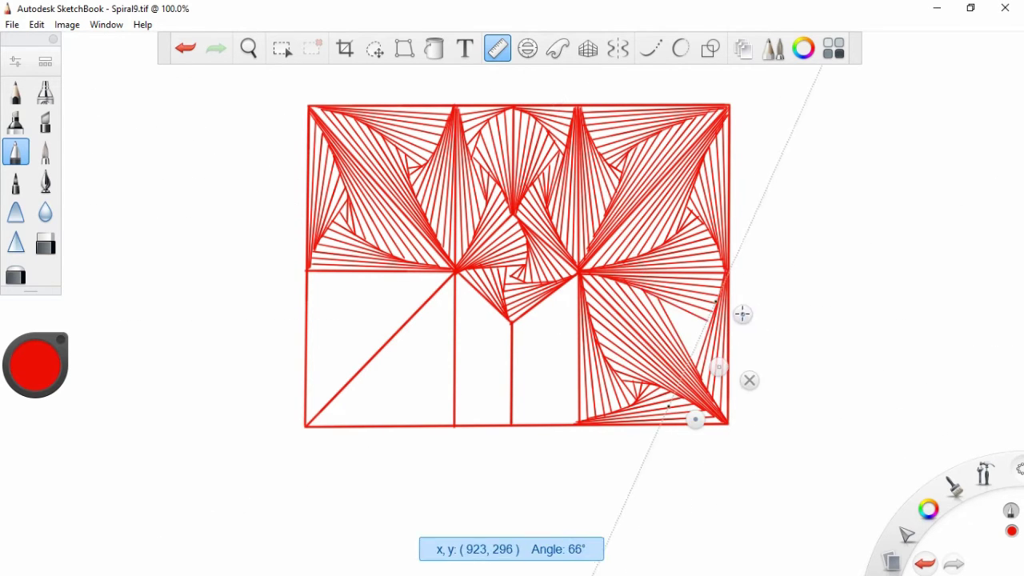
{"action": "key", "text": "ctrl+z"}
{"action": "mouse_move", "coordinate": [696, 320]}
{"action": "left_mouse_down"}
{"action": "mouse_move", "coordinate": [745, 306]}
{"action": "mouse_move", "coordinate": [548, 436]}
{"action": "left_mouse_up"}
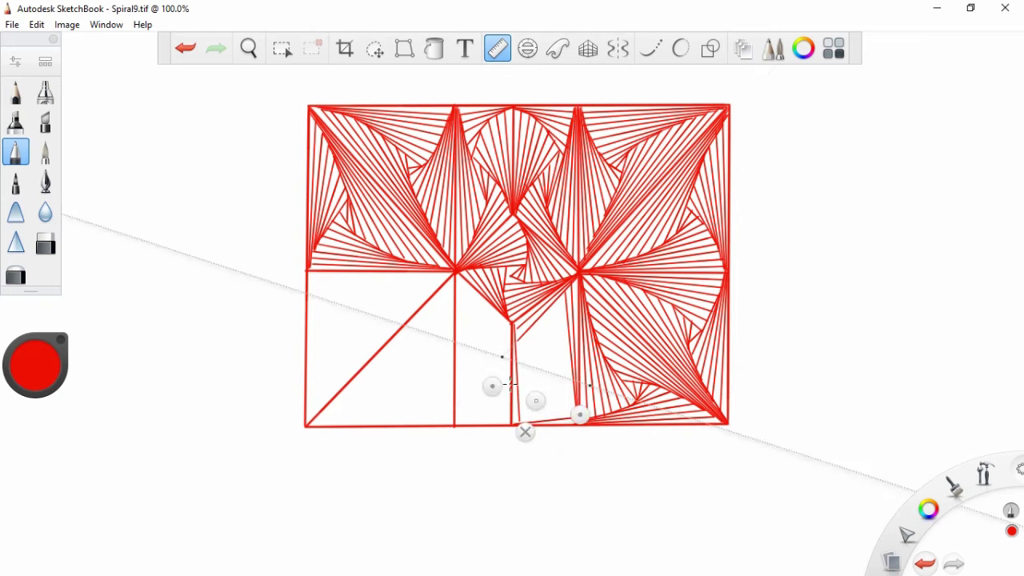
{"action": "mouse_move", "coordinate": [525, 451]}
{"action": "left_mouse_down"}
{"action": "mouse_move", "coordinate": [491, 320]}
{"action": "mouse_move", "coordinate": [629, 406]}
{"action": "mouse_move", "coordinate": [531, 370]}
{"action": "mouse_move", "coordinate": [592, 320]}
{"action": "left_mouse_up"}
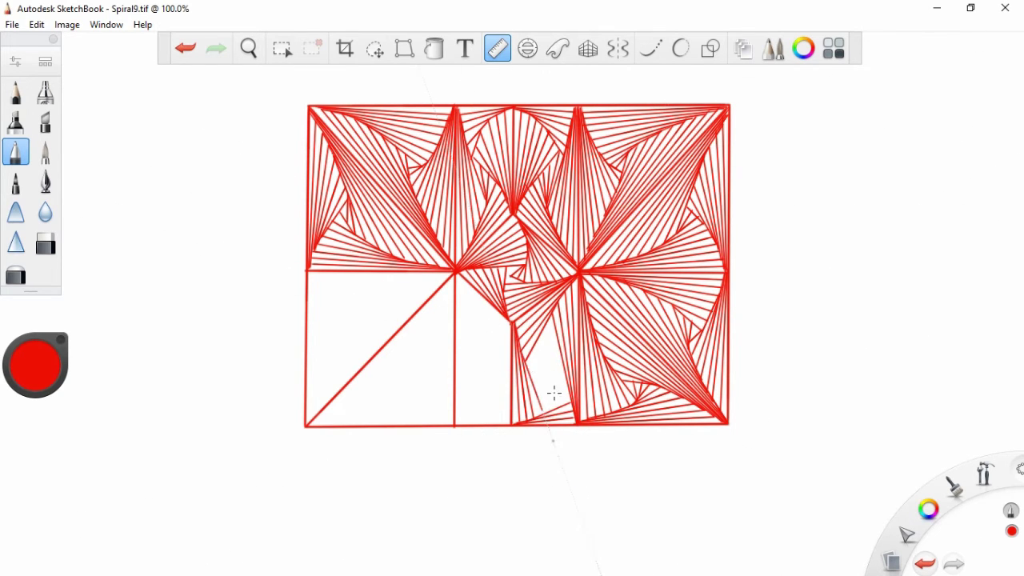
{"action": "mouse_move", "coordinate": [554, 392]}
{"action": "left_mouse_down"}
{"action": "mouse_move", "coordinate": [563, 342]}
{"action": "mouse_move", "coordinate": [573, 419]}
{"action": "mouse_move", "coordinate": [312, 328]}
{"action": "mouse_move", "coordinate": [277, 306]}
{"action": "mouse_move", "coordinate": [297, 240]}
{"action": "left_mouse_up"}
Rule vertical, horizontal and diagonal red lines in the bottom-left section.
{"action": "left_click_drag", "start_coordinate": [313, 276], "coordinate": [344, 384]}
{"action": "left_click_drag", "start_coordinate": [400, 344], "coordinate": [332, 304]}
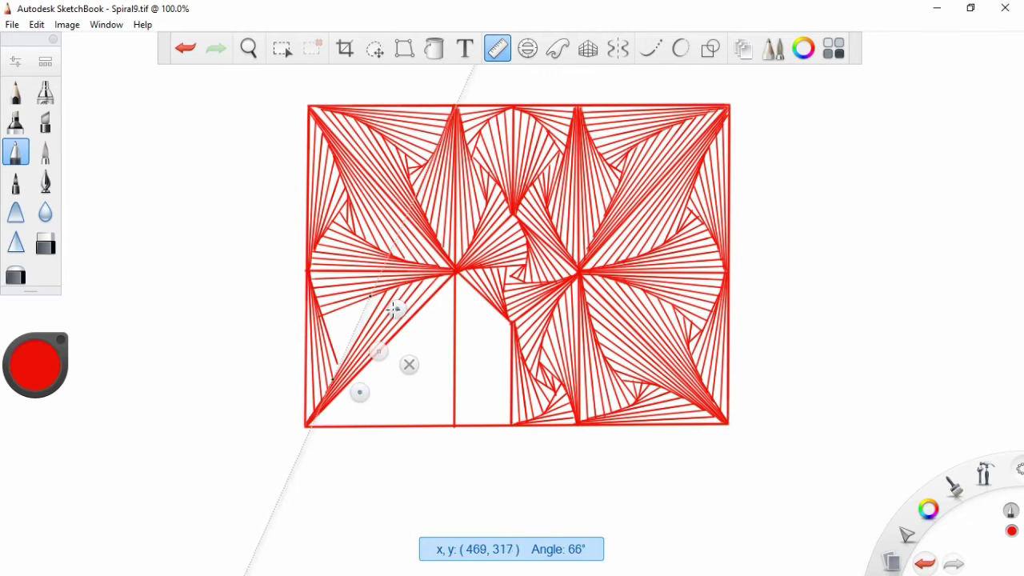
{"action": "mouse_move", "coordinate": [390, 332]}
{"action": "left_mouse_down"}
{"action": "mouse_move", "coordinate": [348, 354]}
{"action": "mouse_move", "coordinate": [290, 331]}
{"action": "left_mouse_up"}
{"action": "mouse_move", "coordinate": [373, 362]}
{"action": "left_mouse_down"}
{"action": "mouse_move", "coordinate": [385, 278]}
{"action": "mouse_move", "coordinate": [394, 302]}
{"action": "left_mouse_up"}
{"action": "mouse_move", "coordinate": [386, 390]}
{"action": "left_mouse_down"}
{"action": "mouse_move", "coordinate": [460, 293]}
{"action": "mouse_move", "coordinate": [315, 438]}
{"action": "left_mouse_up"}
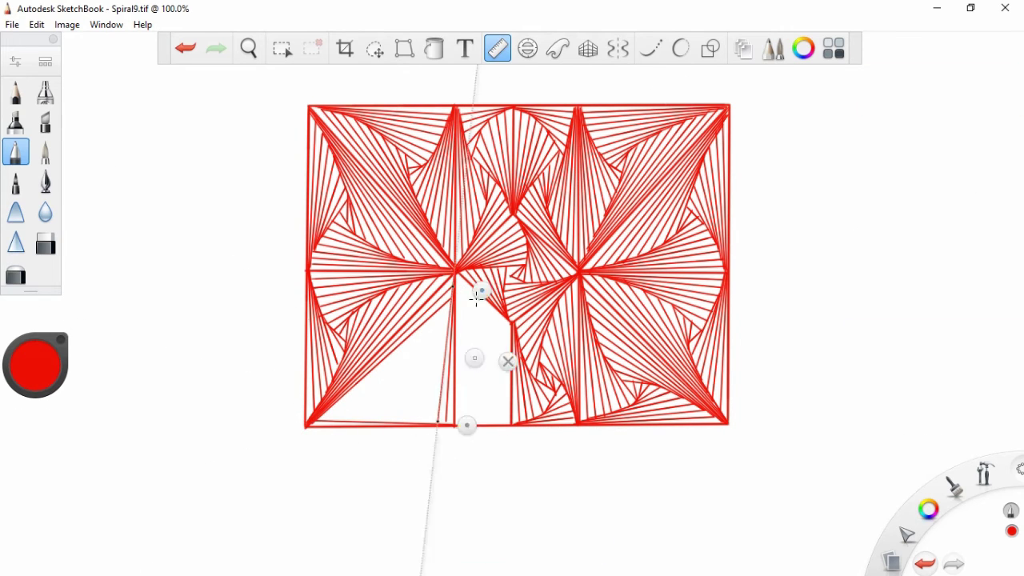
Add the last spiral lines near the bottom-left and in the lower-centre strip.
{"action": "mouse_move", "coordinate": [476, 298]}
{"action": "left_mouse_down"}
{"action": "mouse_move", "coordinate": [457, 338]}
{"action": "mouse_move", "coordinate": [373, 441]}
{"action": "mouse_move", "coordinate": [456, 359]}
{"action": "left_mouse_up"}
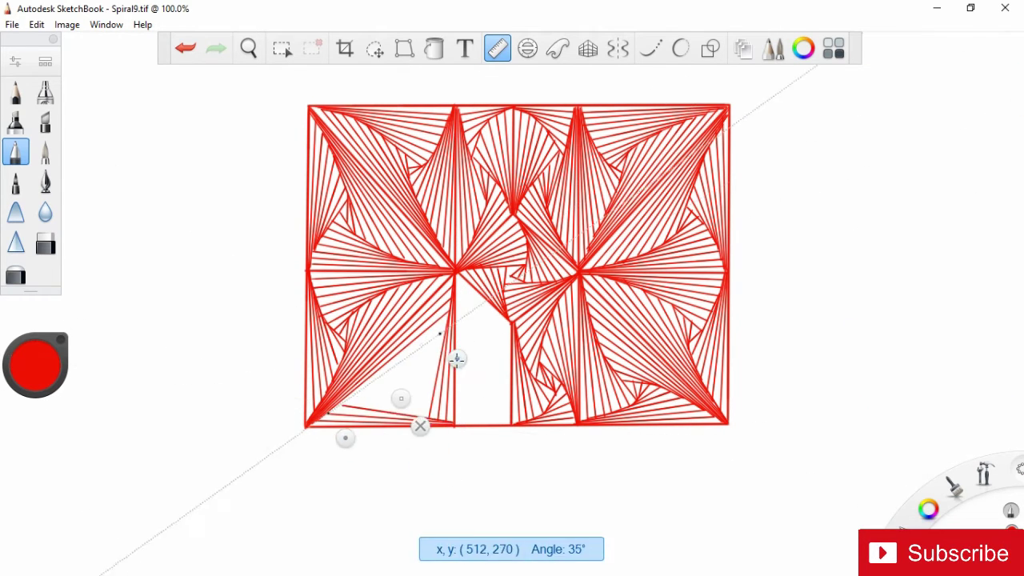
{"action": "left_click_drag", "start_coordinate": [353, 431], "coordinate": [457, 369]}
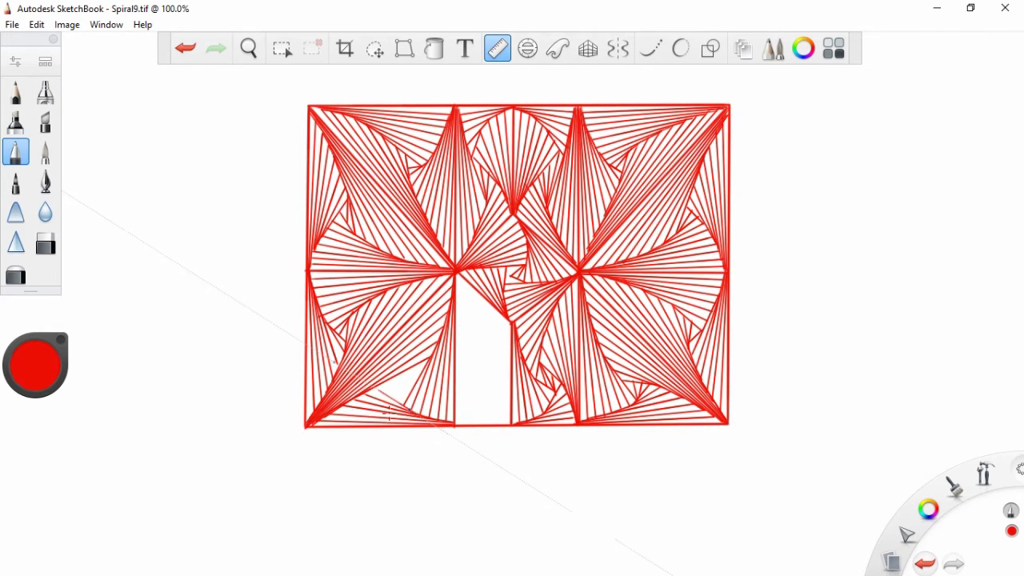
{"action": "mouse_move", "coordinate": [389, 412]}
{"action": "left_mouse_down"}
{"action": "mouse_move", "coordinate": [471, 375]}
{"action": "mouse_move", "coordinate": [453, 377]}
{"action": "mouse_move", "coordinate": [398, 460]}
{"action": "mouse_move", "coordinate": [380, 422]}
{"action": "mouse_move", "coordinate": [504, 408]}
{"action": "mouse_move", "coordinate": [460, 410]}
{"action": "left_mouse_up"}
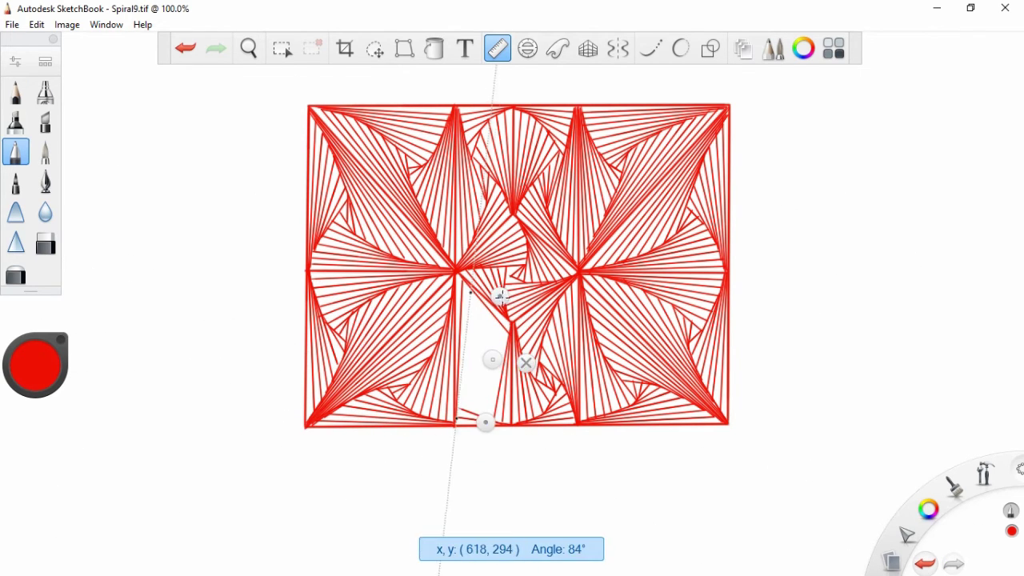
{"action": "mouse_move", "coordinate": [500, 297]}
{"action": "left_mouse_down"}
{"action": "mouse_move", "coordinate": [445, 309]}
{"action": "mouse_move", "coordinate": [434, 421]}
{"action": "mouse_move", "coordinate": [416, 435]}
{"action": "mouse_move", "coordinate": [492, 423]}
{"action": "mouse_move", "coordinate": [457, 340]}
{"action": "mouse_move", "coordinate": [531, 358]}
{"action": "mouse_move", "coordinate": [474, 380]}
{"action": "mouse_move", "coordinate": [512, 316]}
{"action": "mouse_move", "coordinate": [450, 320]}
{"action": "mouse_move", "coordinate": [546, 354]}
{"action": "mouse_move", "coordinate": [516, 332]}
{"action": "mouse_move", "coordinate": [523, 341]}
{"action": "mouse_move", "coordinate": [456, 335]}
{"action": "mouse_move", "coordinate": [494, 313]}
{"action": "mouse_move", "coordinate": [451, 331]}
{"action": "mouse_move", "coordinate": [496, 370]}
{"action": "mouse_move", "coordinate": [541, 350]}
{"action": "left_mouse_up"}
Turn off the ruler guide and zoom in to about 134% on the finished string art.
{"action": "left_click", "coordinate": [497, 48]}
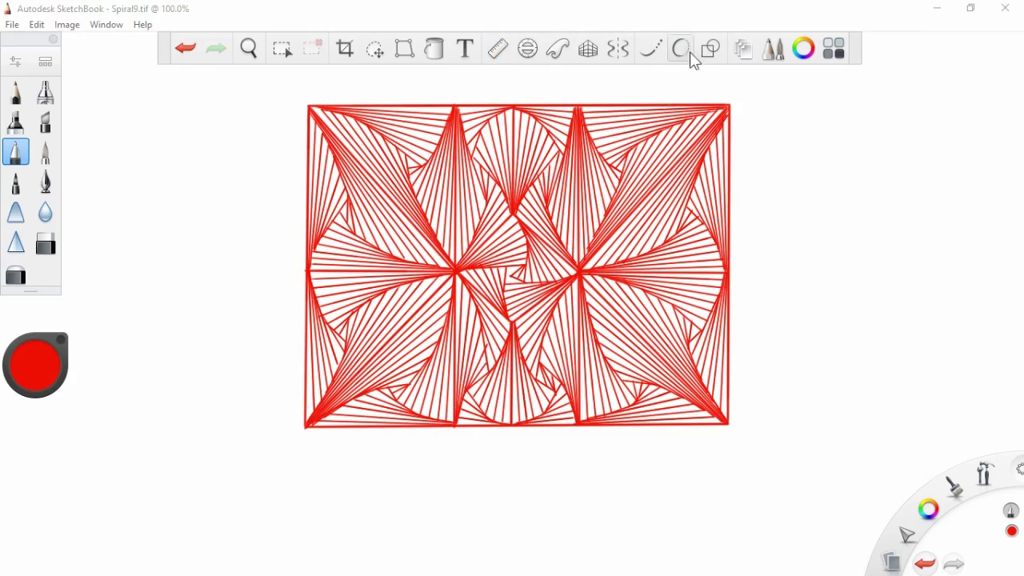
{"action": "scroll", "coordinate": [480, 140], "scroll_direction": "up", "scroll_amount": 2}
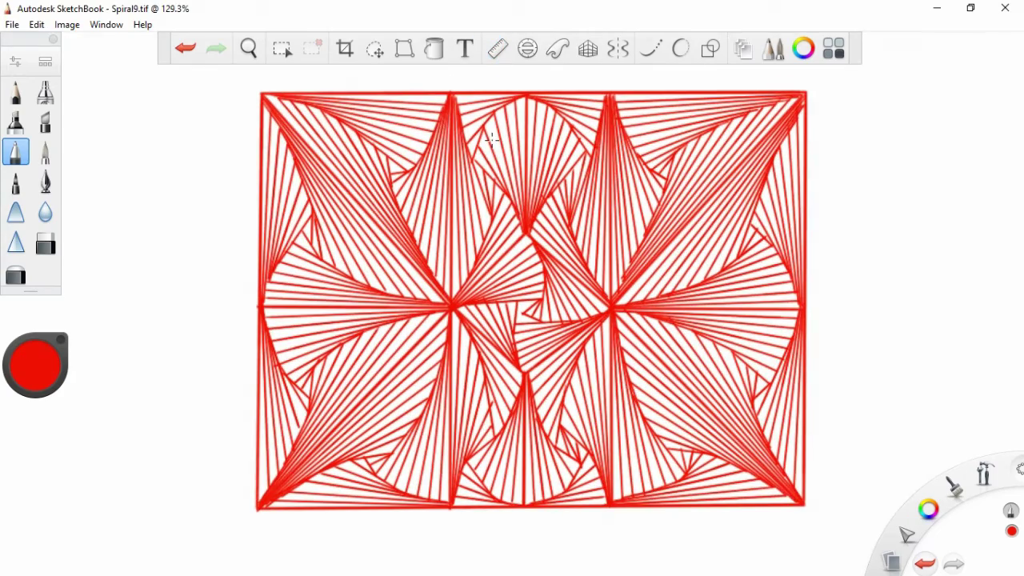
{"action": "scroll", "coordinate": [491, 139], "scroll_direction": "up", "scroll_amount": 1}
{"action": "scroll", "coordinate": [491, 139], "scroll_direction": "up", "scroll_amount": 1}
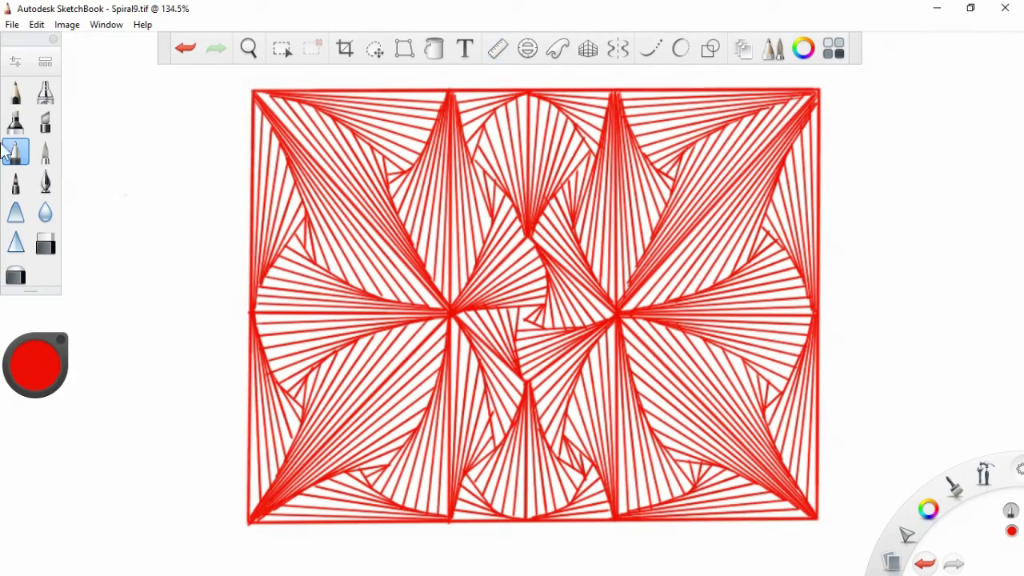